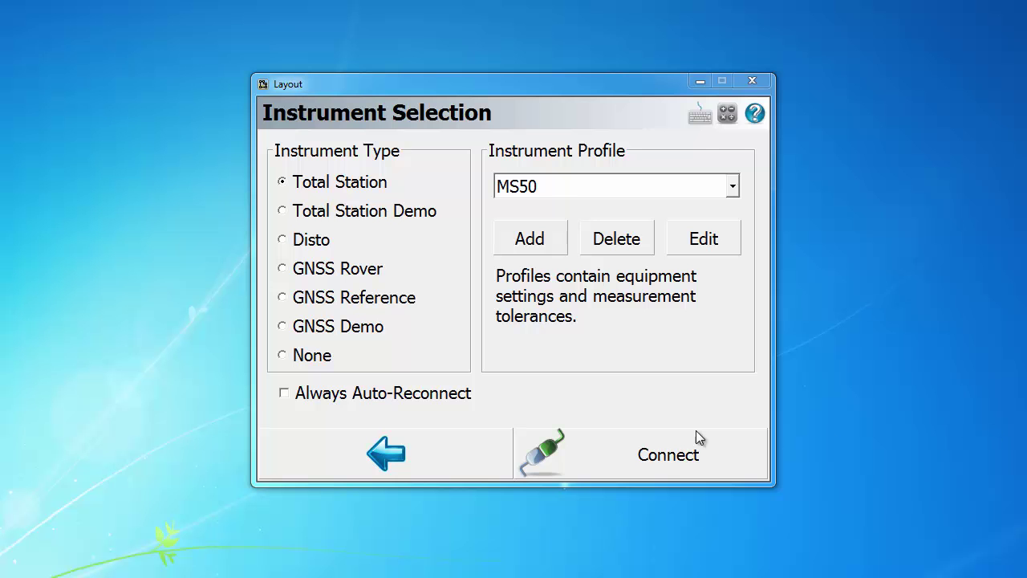
Connect to the total station with the MS50 profile and accept the instrument levelling.
click(654, 446)
click(489, 445)
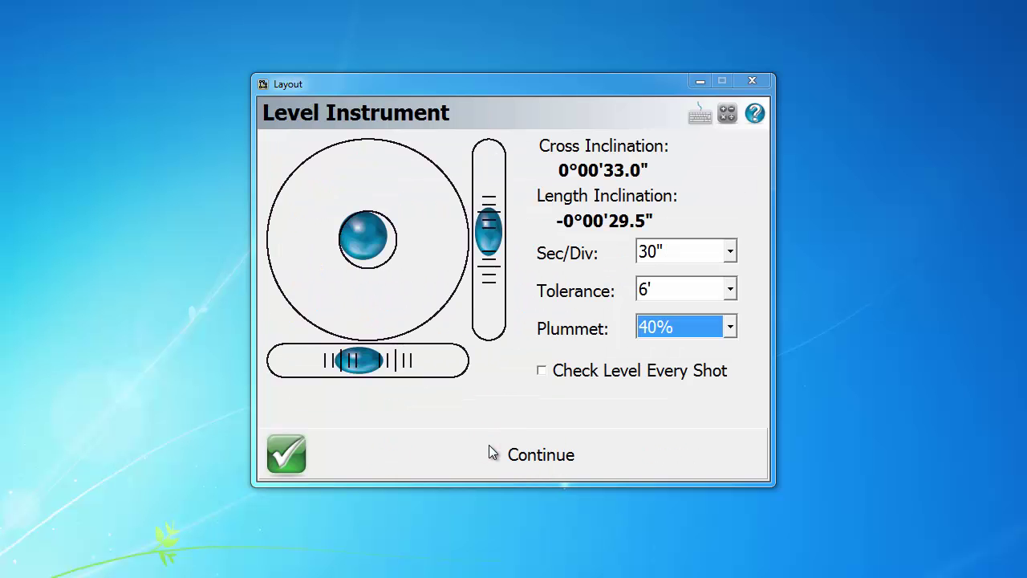
click(489, 448)
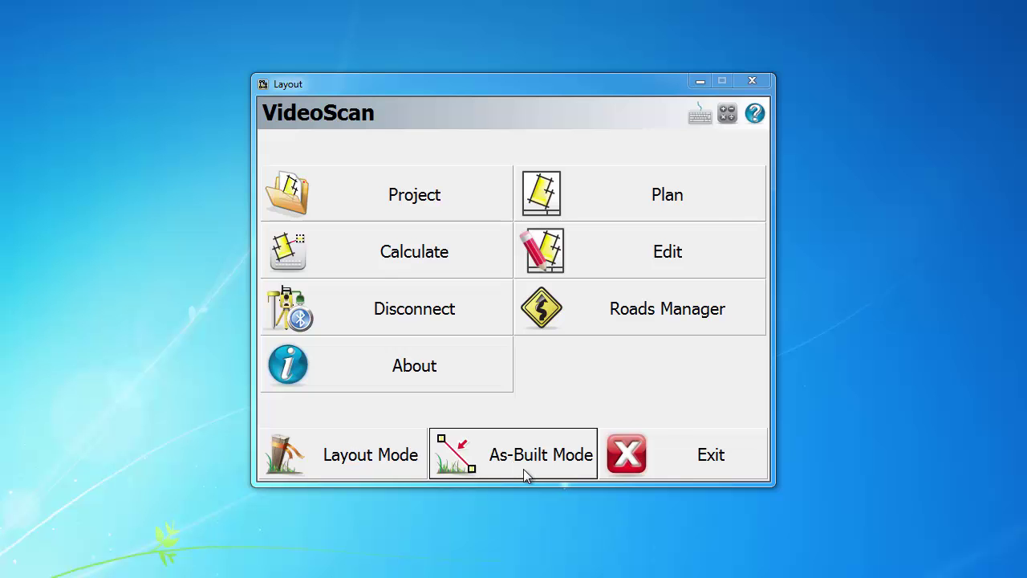
Enter As-Built Mode and choose Point Scanning as the measure mode.
click(525, 455)
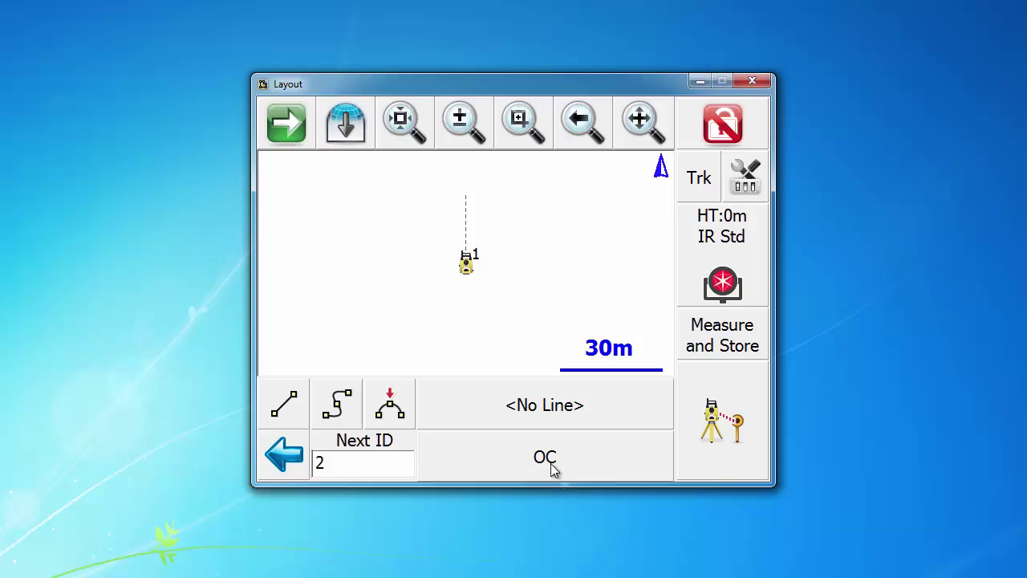
click(713, 346)
drag(752, 243, 754, 399)
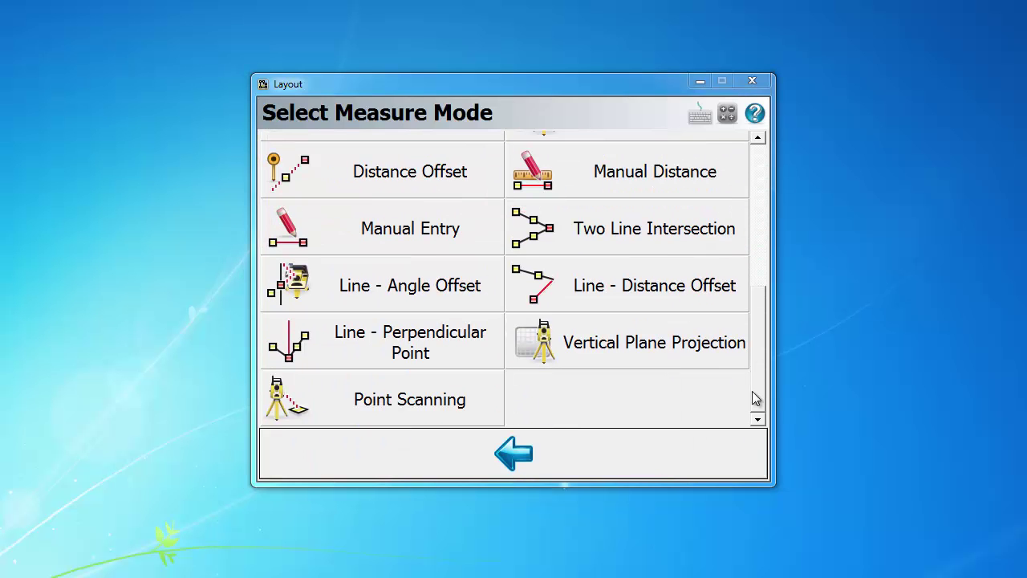
click(477, 401)
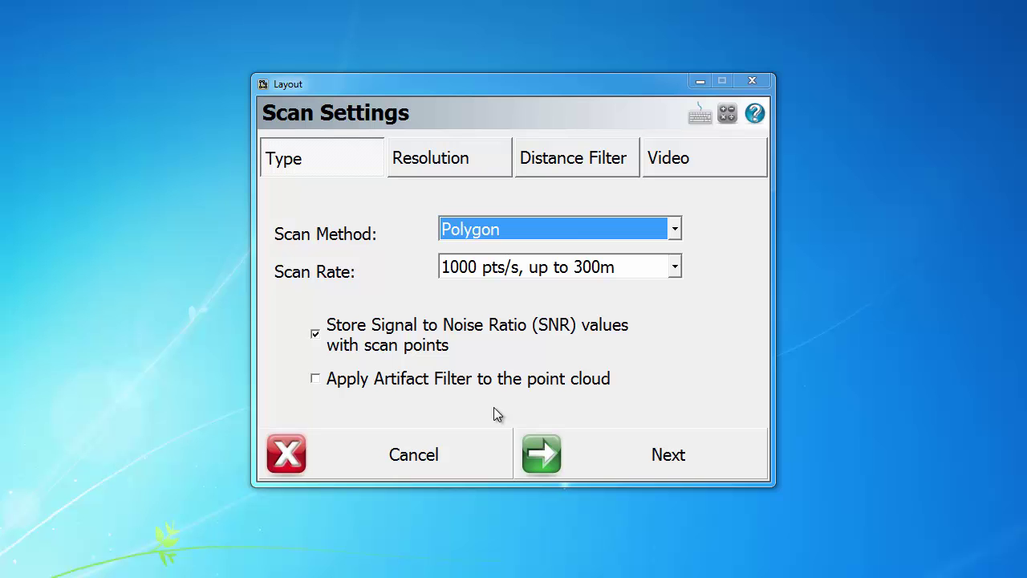
Set the scan method to Partial Dome and continue to its scan extents.
click(615, 230)
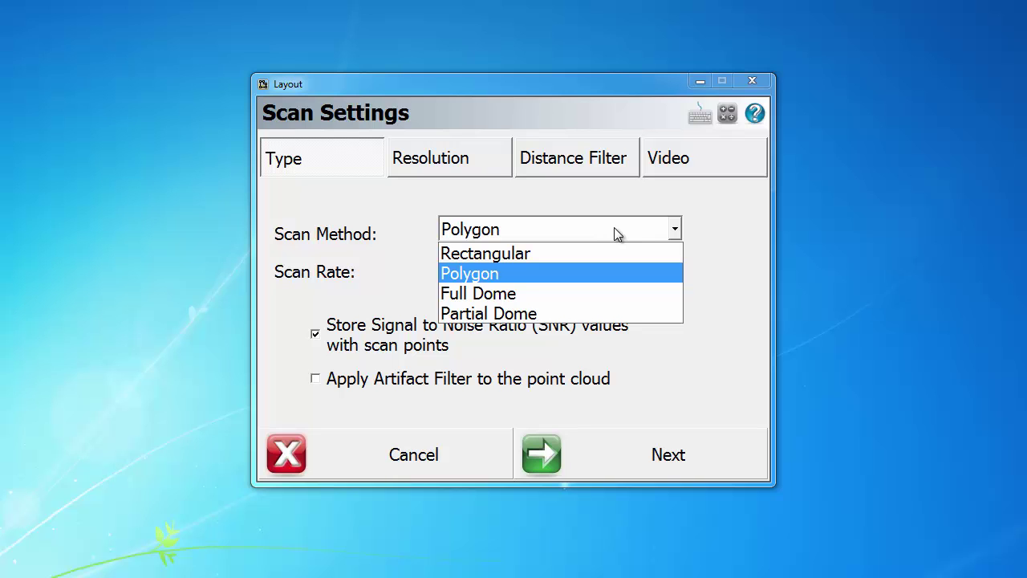
click(602, 314)
click(648, 450)
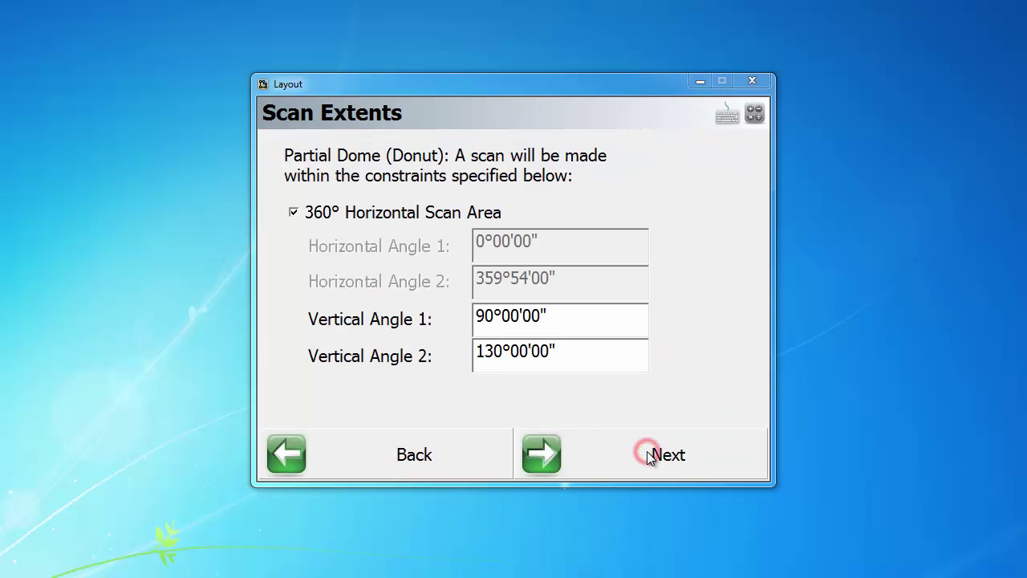
Try the 360° Horizontal Scan Area option off and on again, and return to the scan settings.
click(321, 219)
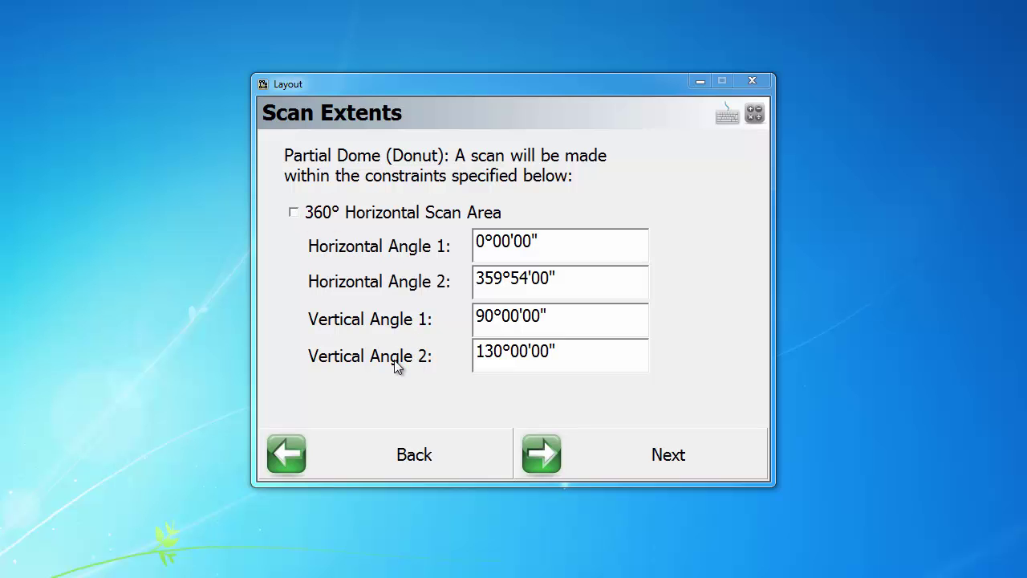
click(320, 219)
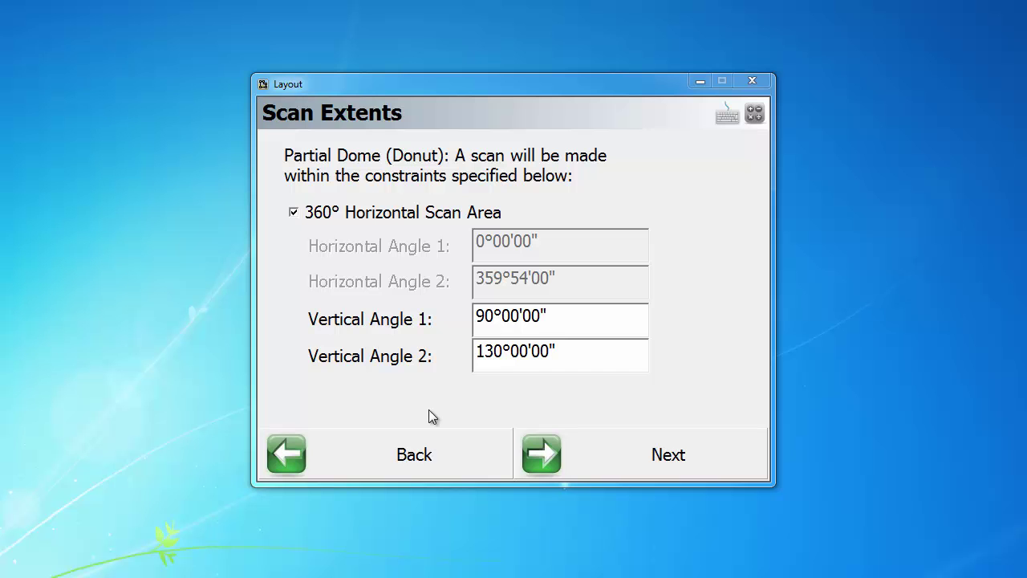
click(434, 452)
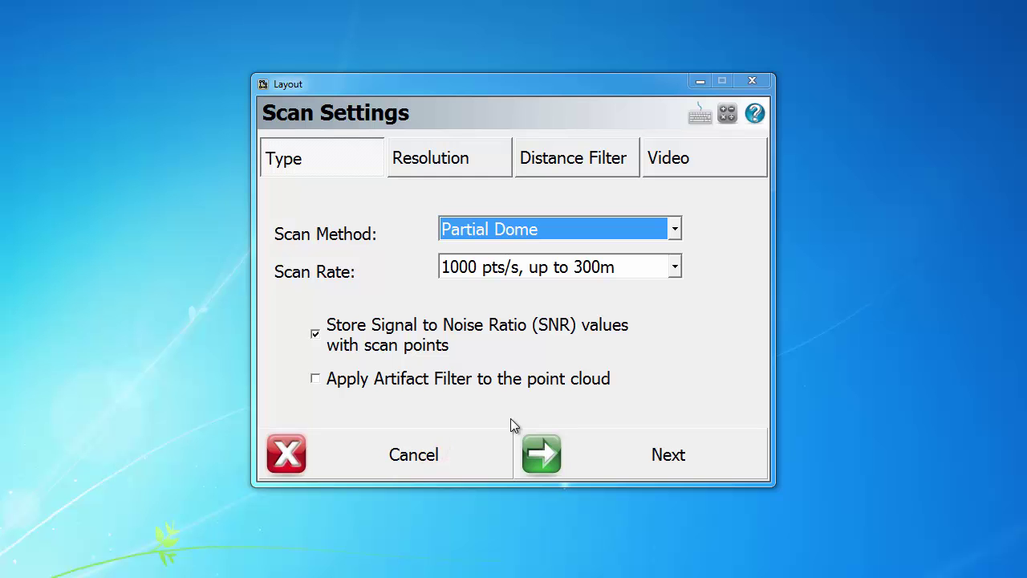
Look over the scan rate options and measure the slope distance that defines the scan resolution.
click(663, 269)
click(662, 270)
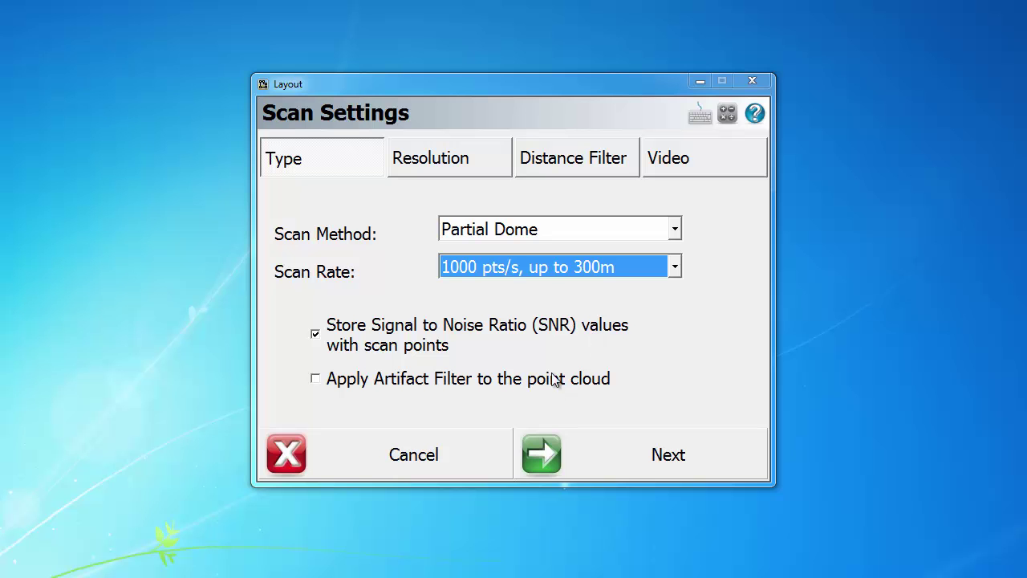
click(473, 164)
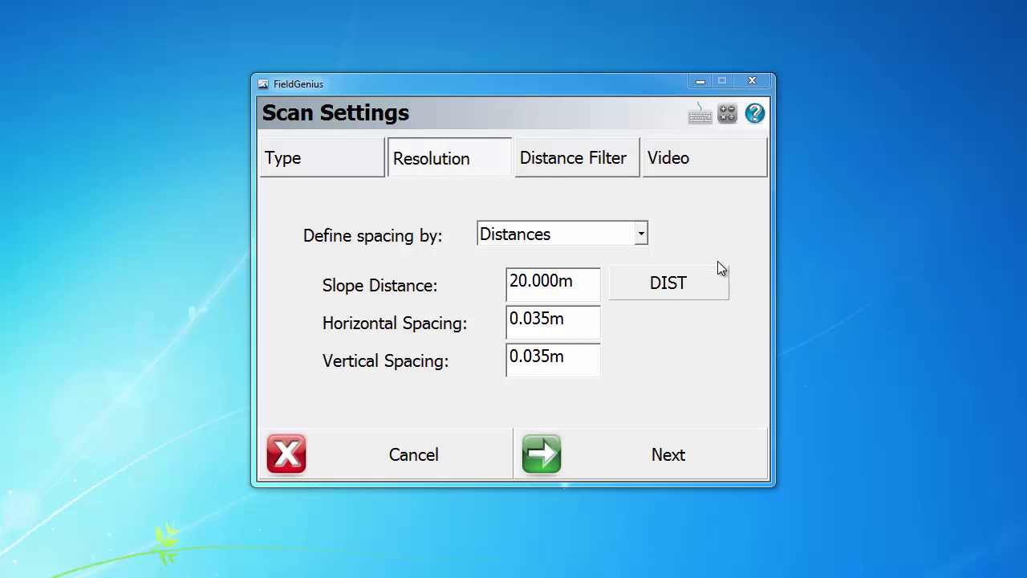
click(672, 287)
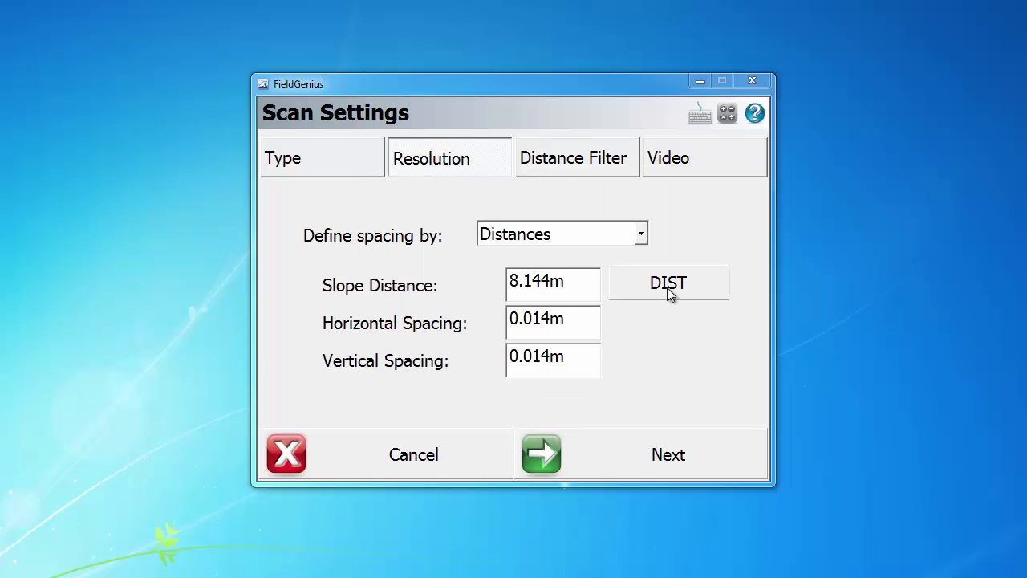
Disable streaming video temporarily to check the available scan methods, and enable it again.
click(588, 161)
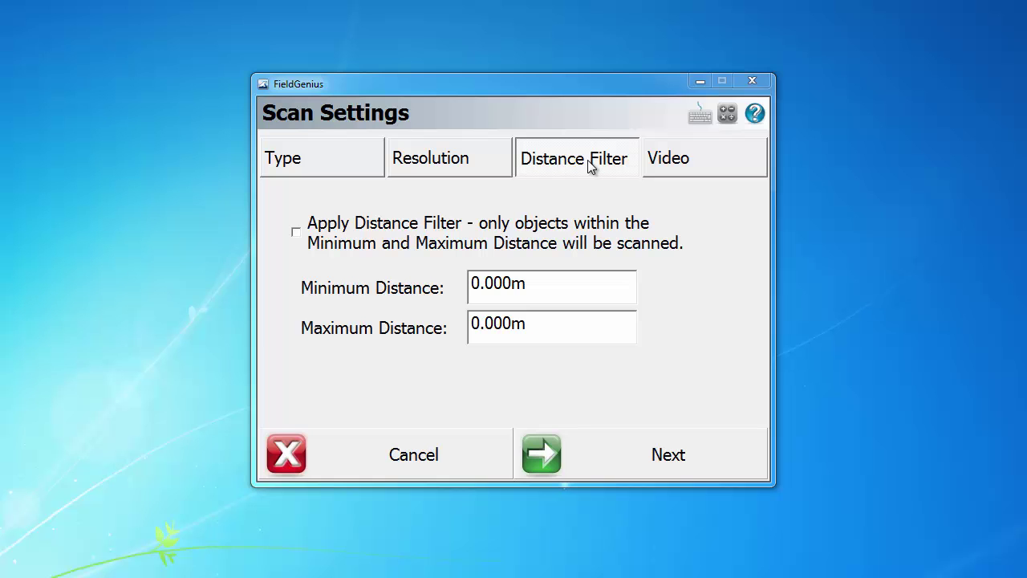
click(710, 168)
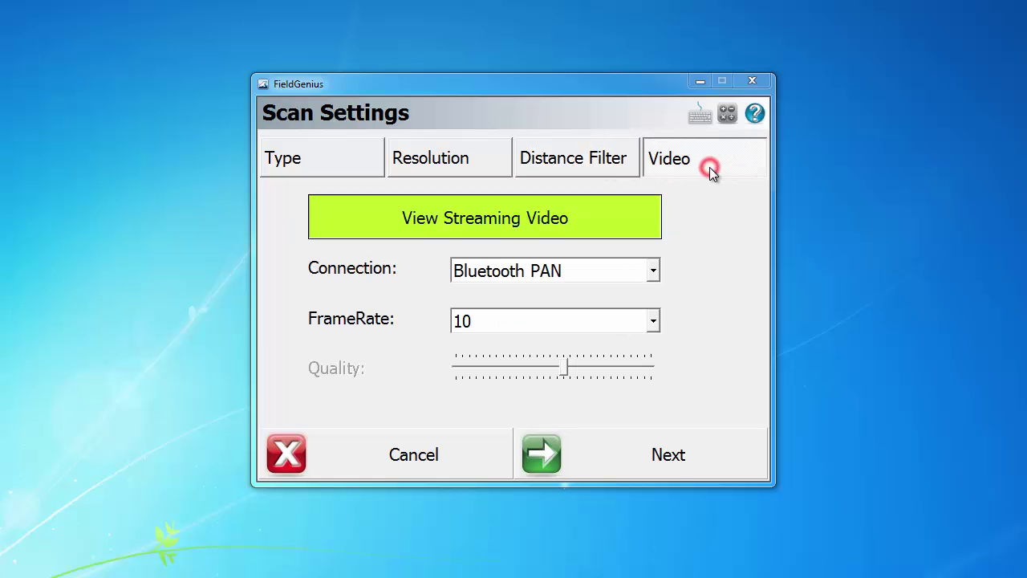
click(511, 225)
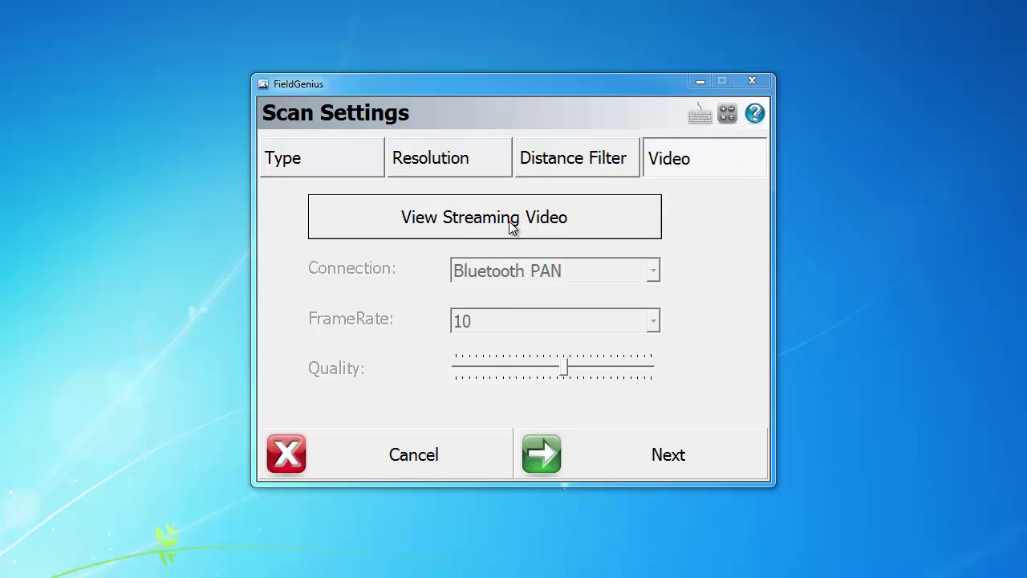
click(357, 160)
click(474, 230)
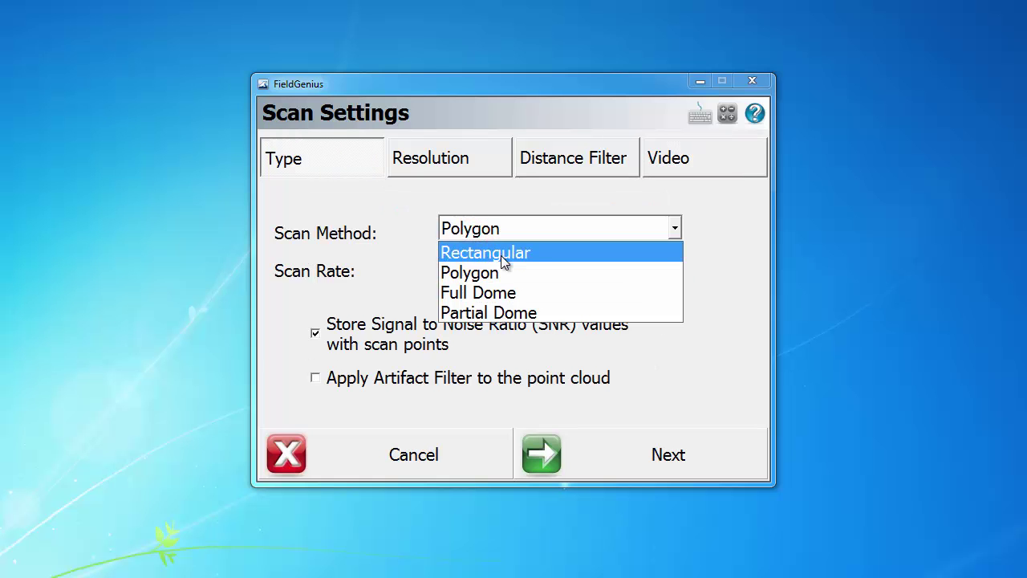
click(704, 170)
click(704, 170)
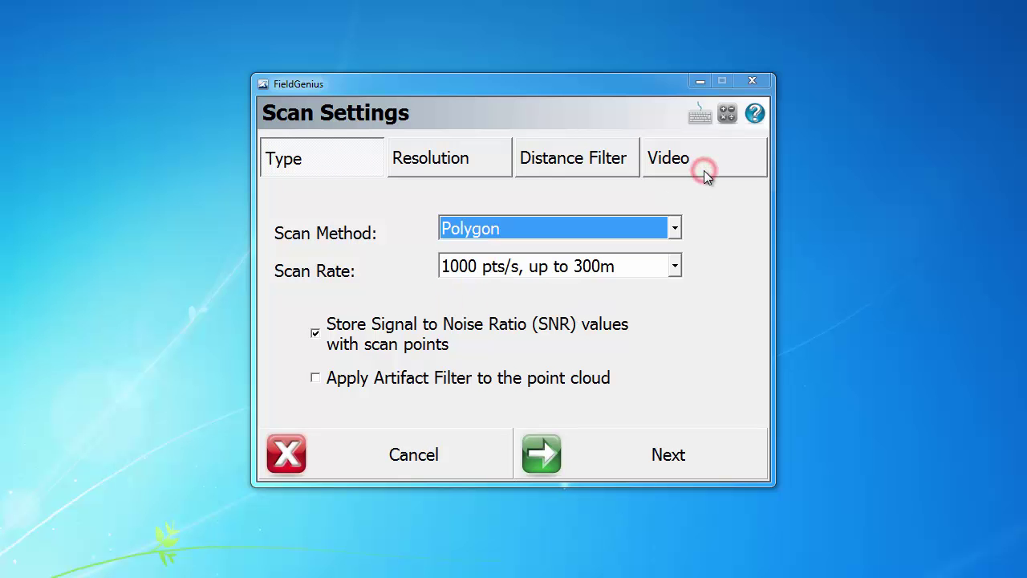
click(512, 221)
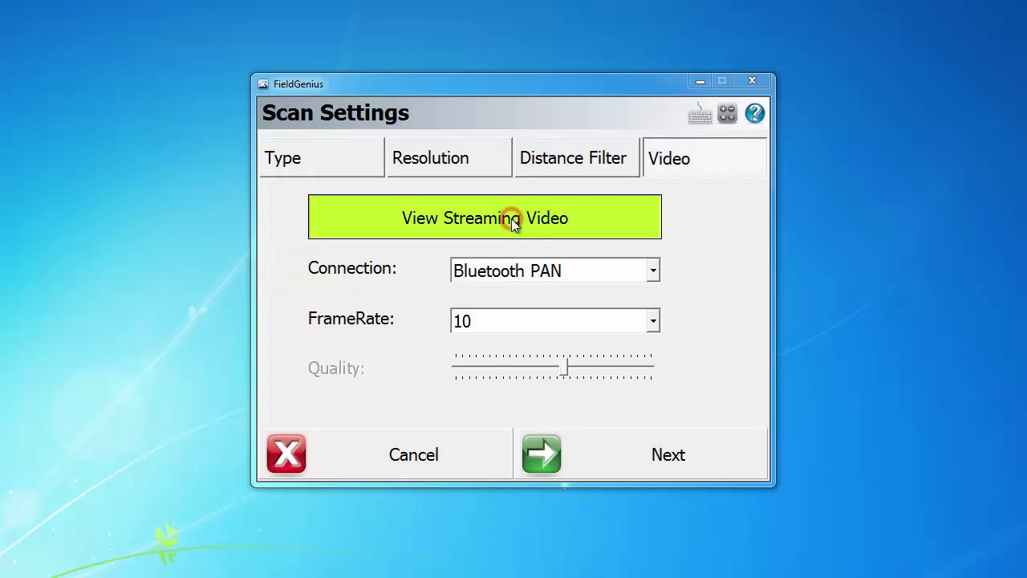
Keep Bluetooth PAN as the video connection and continue to the scan extents.
click(530, 272)
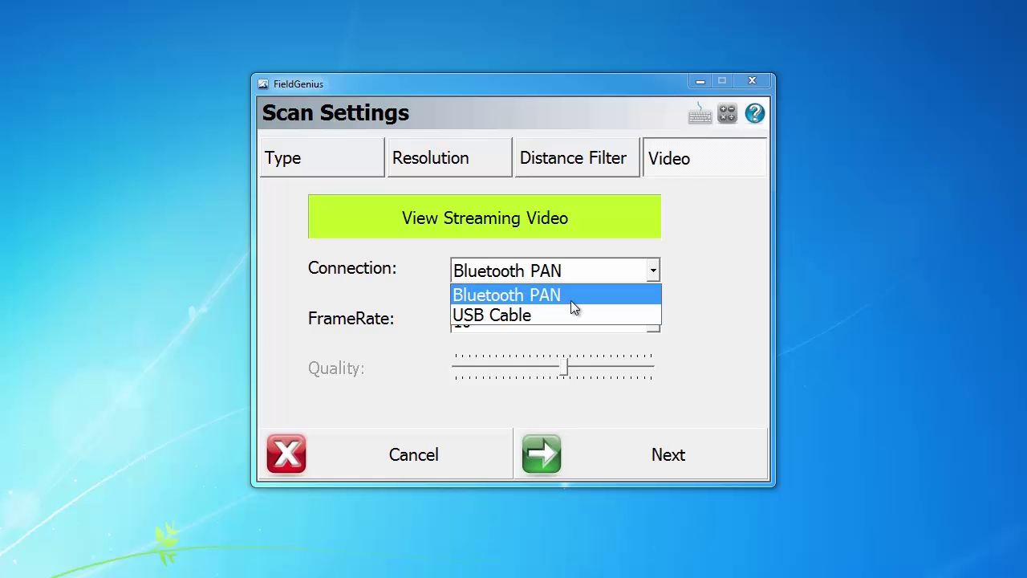
click(753, 123)
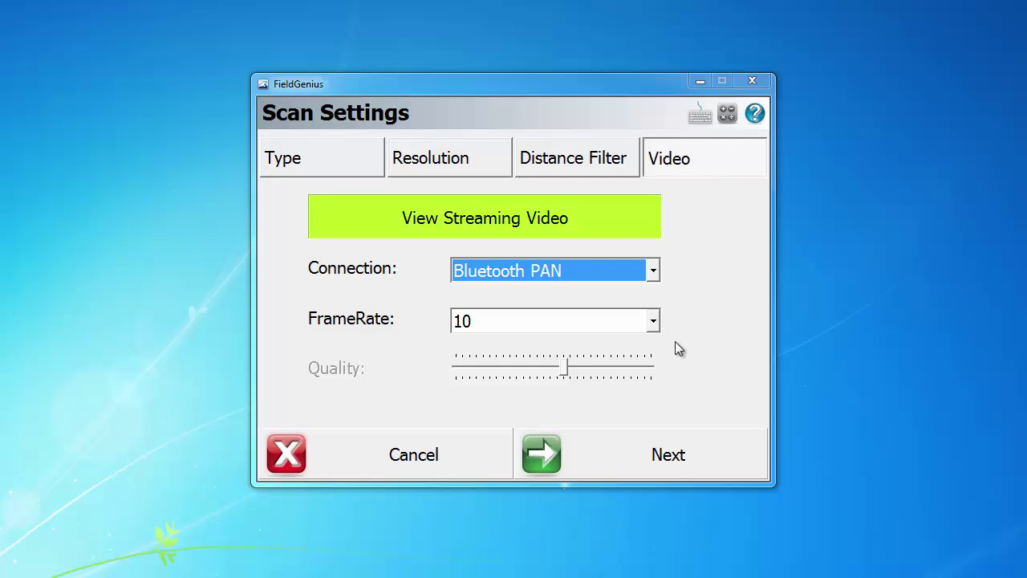
click(664, 459)
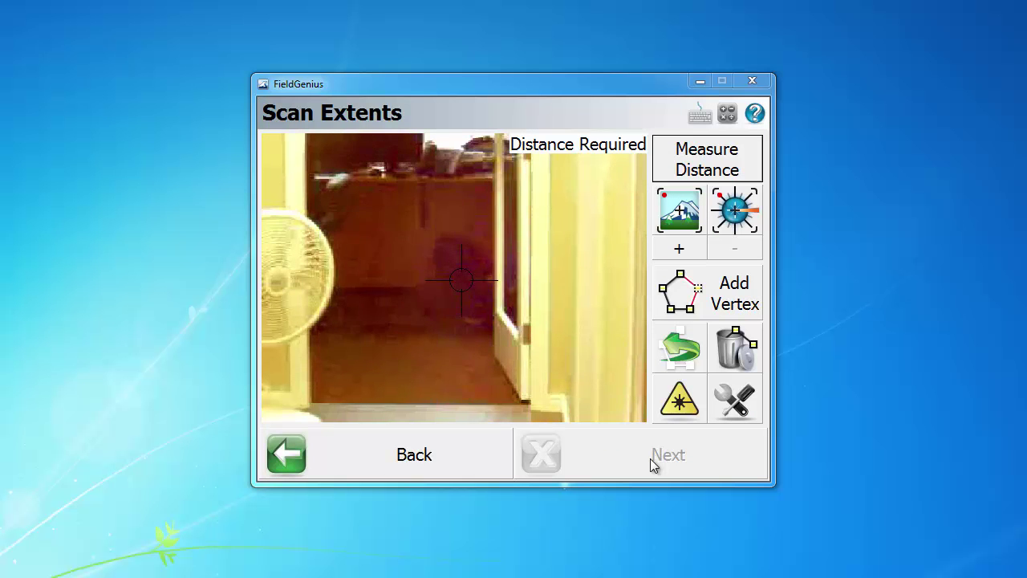
Re-aim the instrument through the overview camera image and switch to the telescope camera.
click(462, 147)
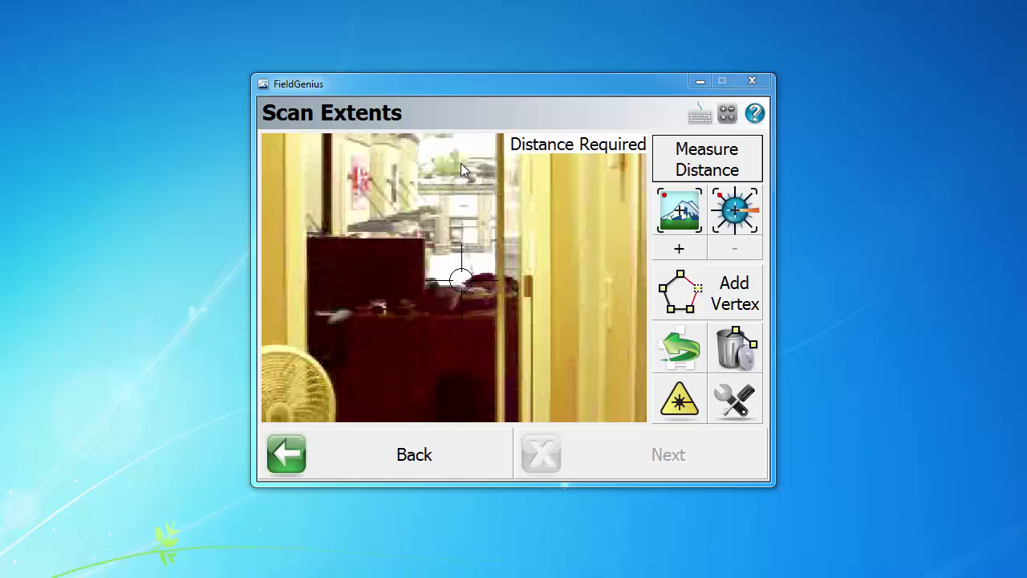
click(461, 327)
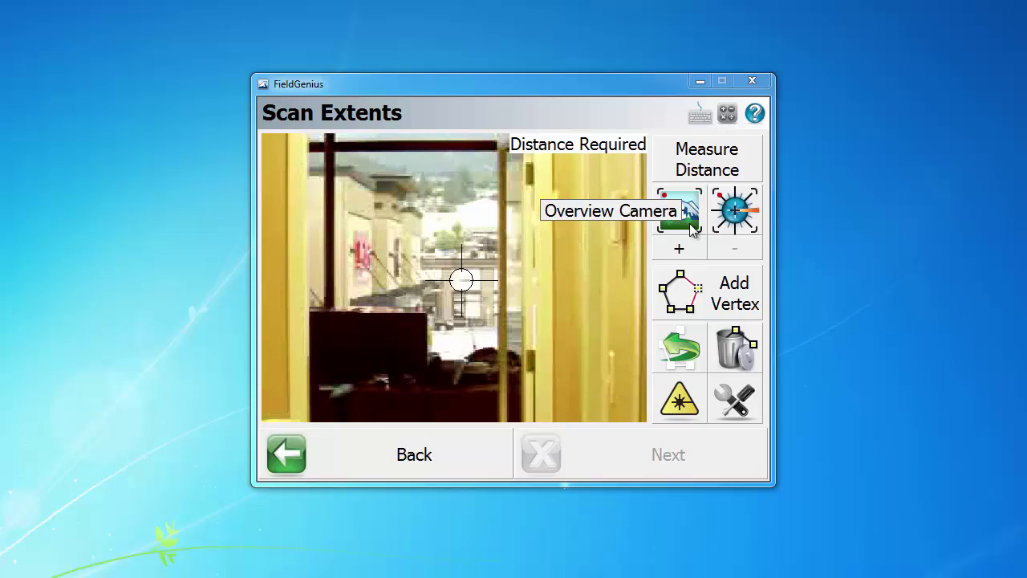
click(737, 227)
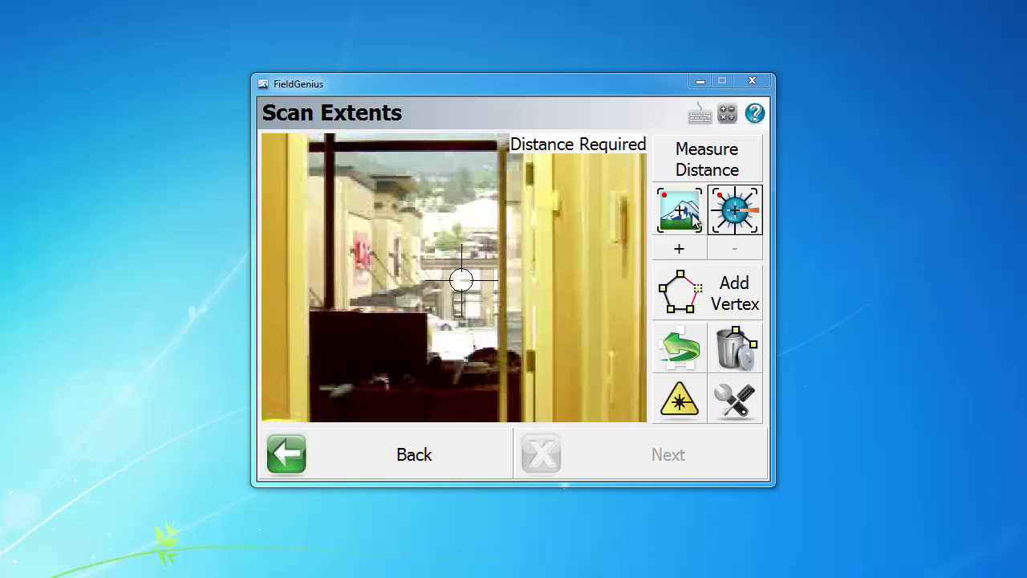
click(734, 211)
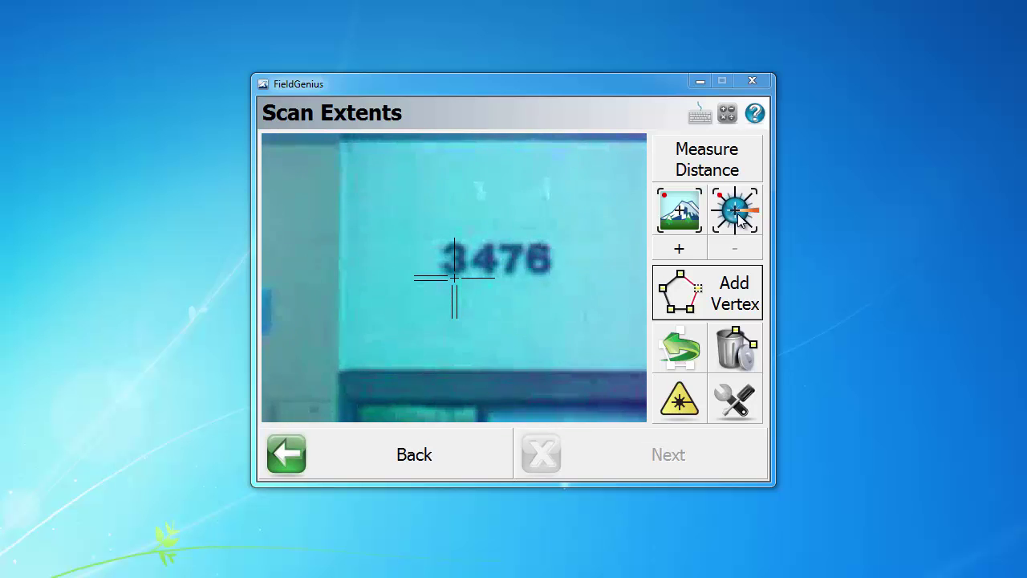
Aim at the lower-left corner of the numbered wall panel and add the first polygon vertex there.
click(680, 250)
click(730, 252)
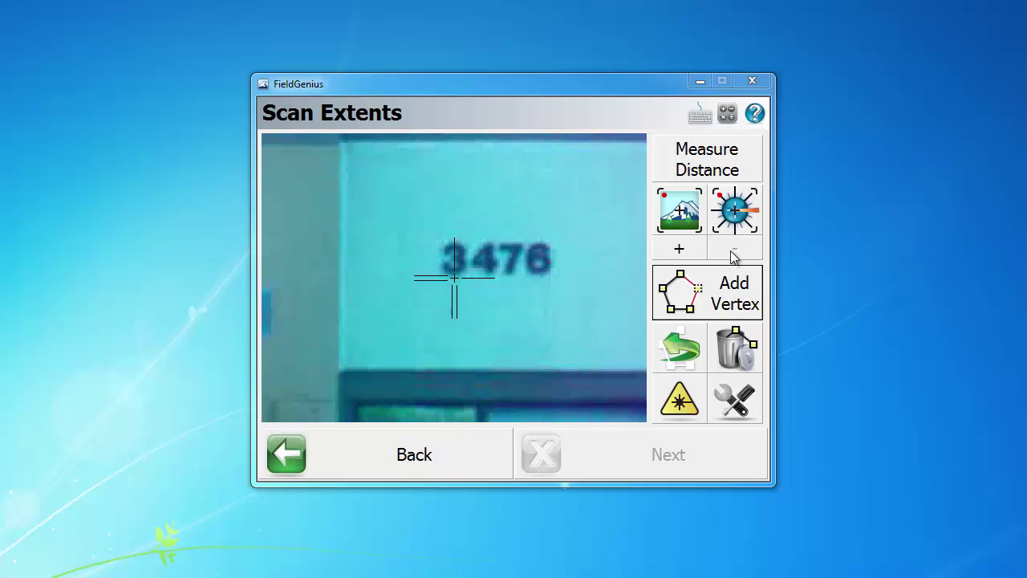
click(342, 372)
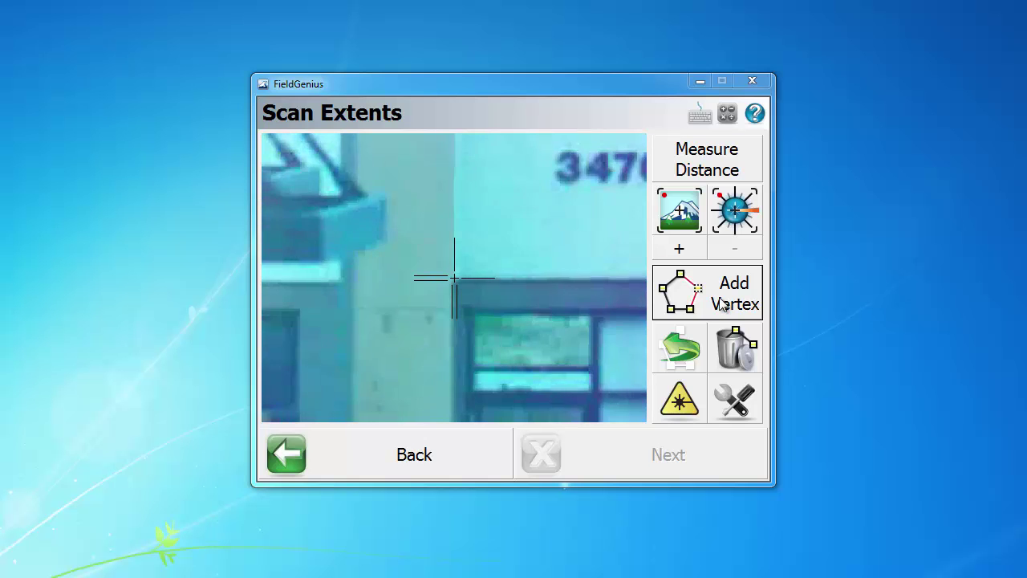
click(706, 301)
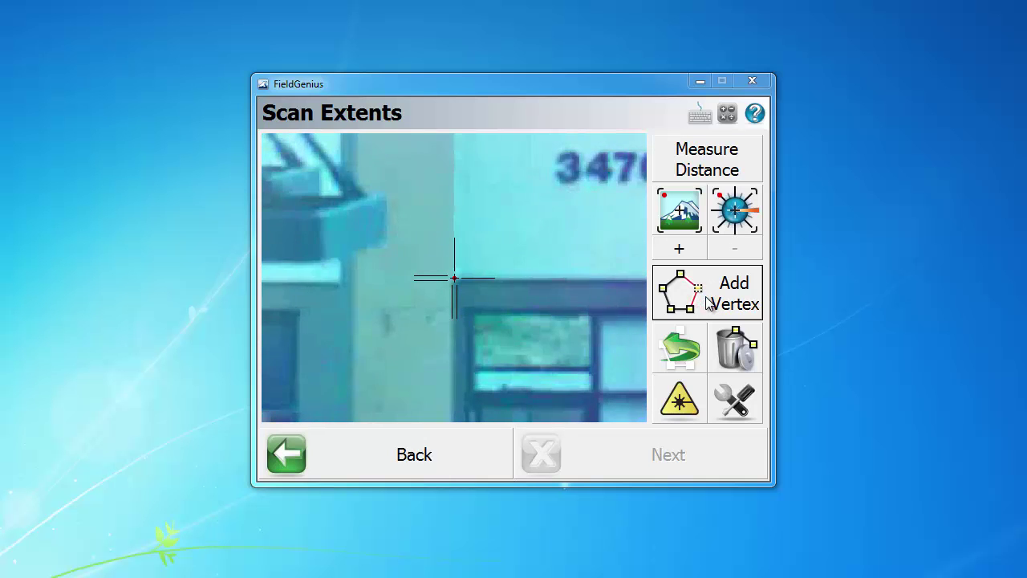
Aim at the upper-left corner of the wall panel and add the second polygon vertex.
click(455, 149)
click(452, 180)
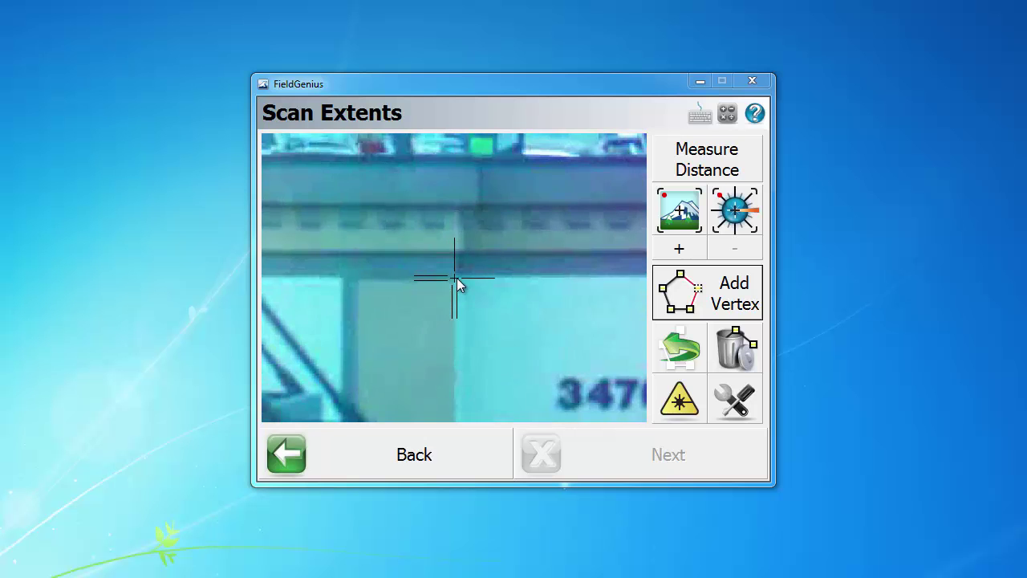
click(732, 307)
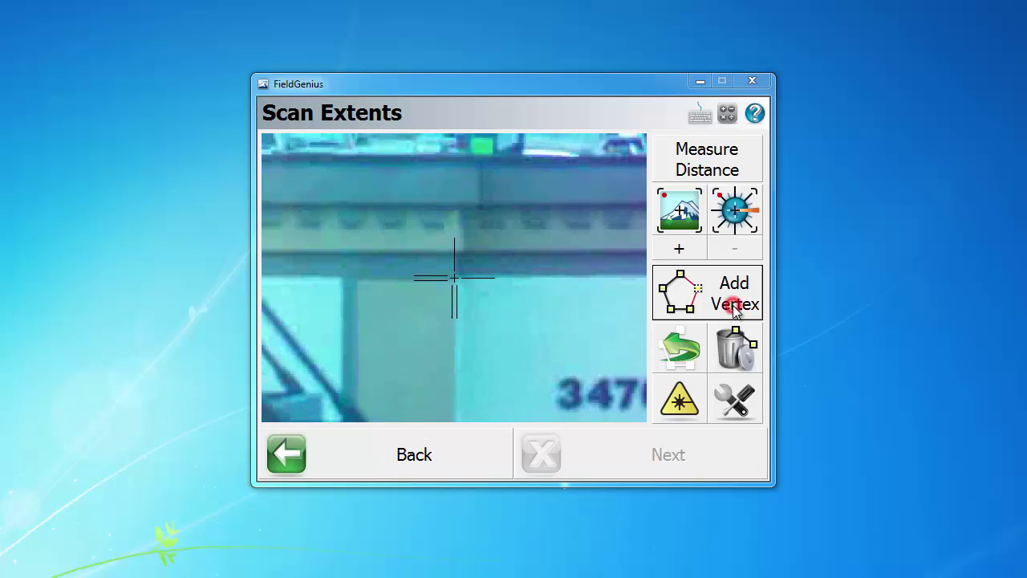
Aim at the upper-right corner of the wall panel and add the third polygon vertex.
click(631, 277)
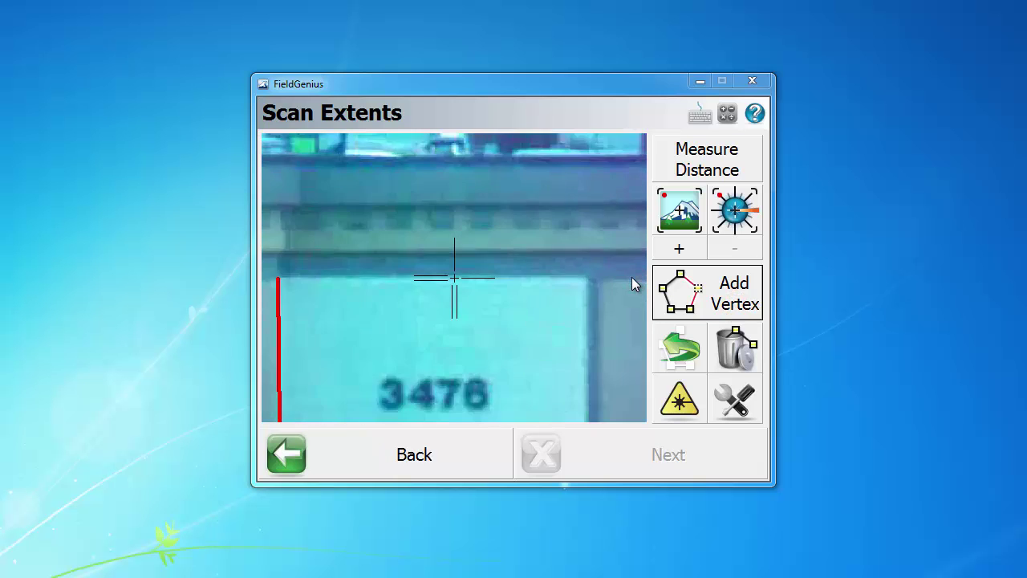
click(587, 280)
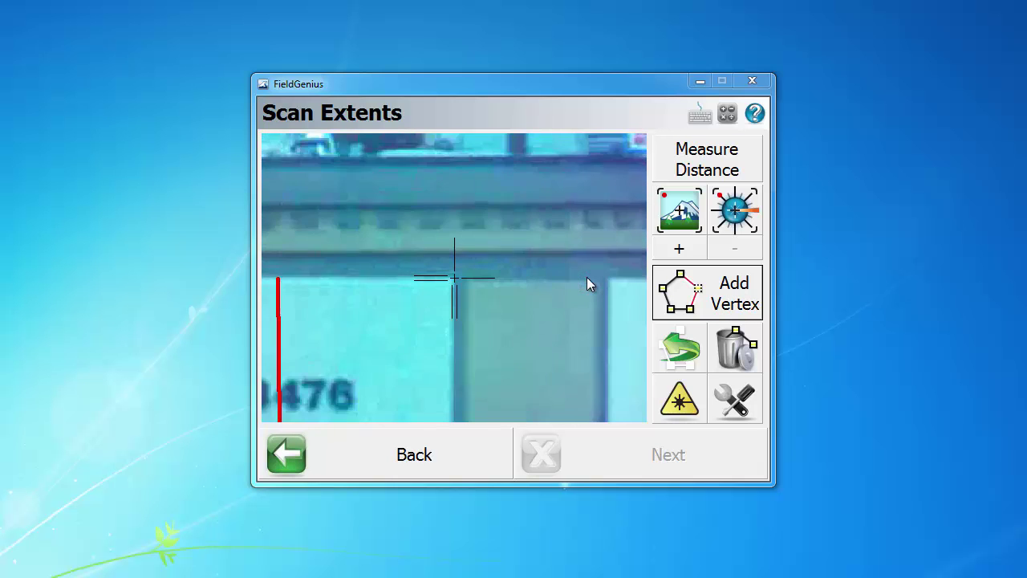
click(698, 290)
Add a trial fourth vertex on the grey column below and right of the third, and undo it.
click(556, 383)
click(707, 304)
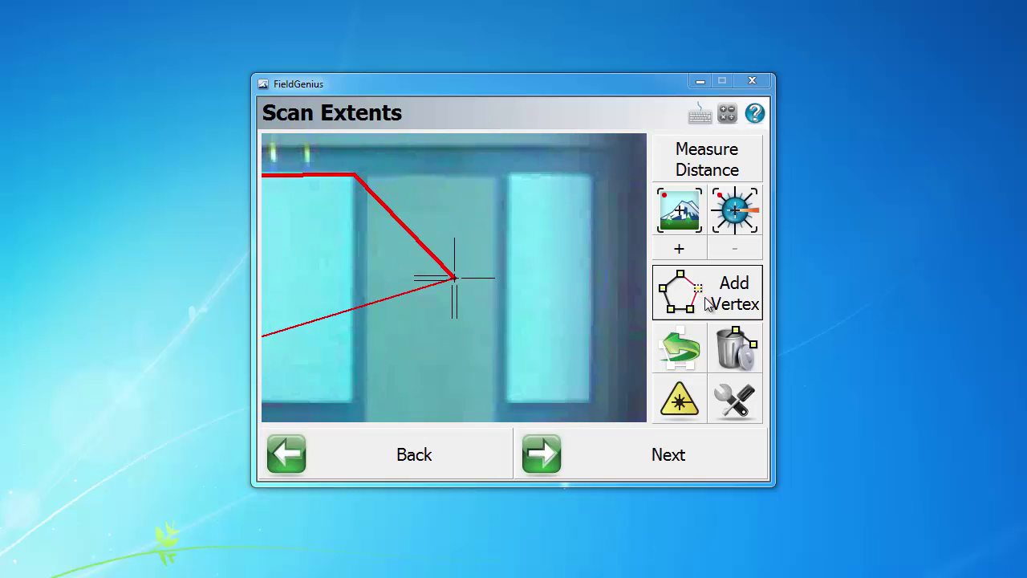
click(680, 361)
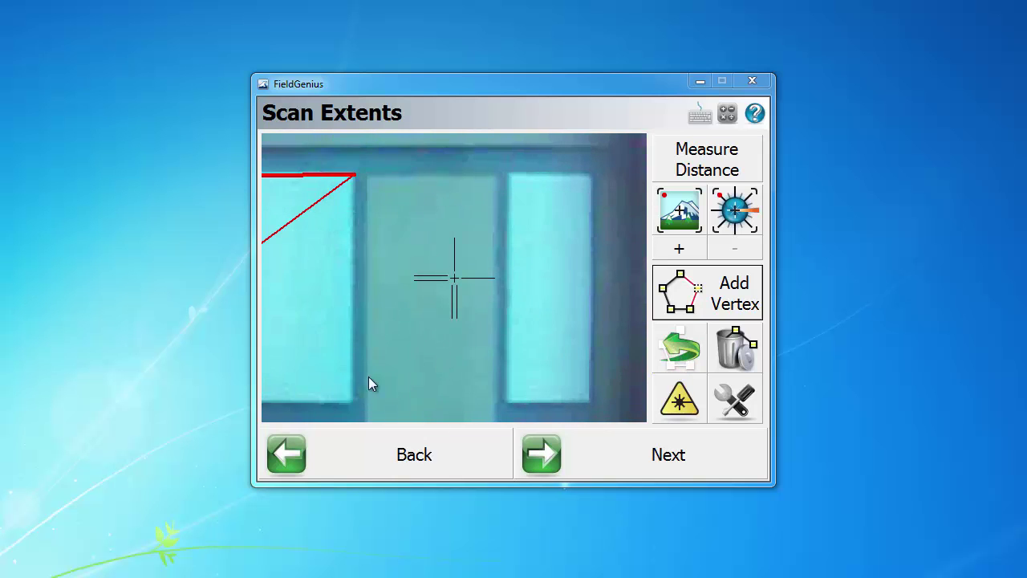
Add the fourth polygon vertex at the wall panel's lower-right corner and re-centre the camera on the number 3476.
click(350, 401)
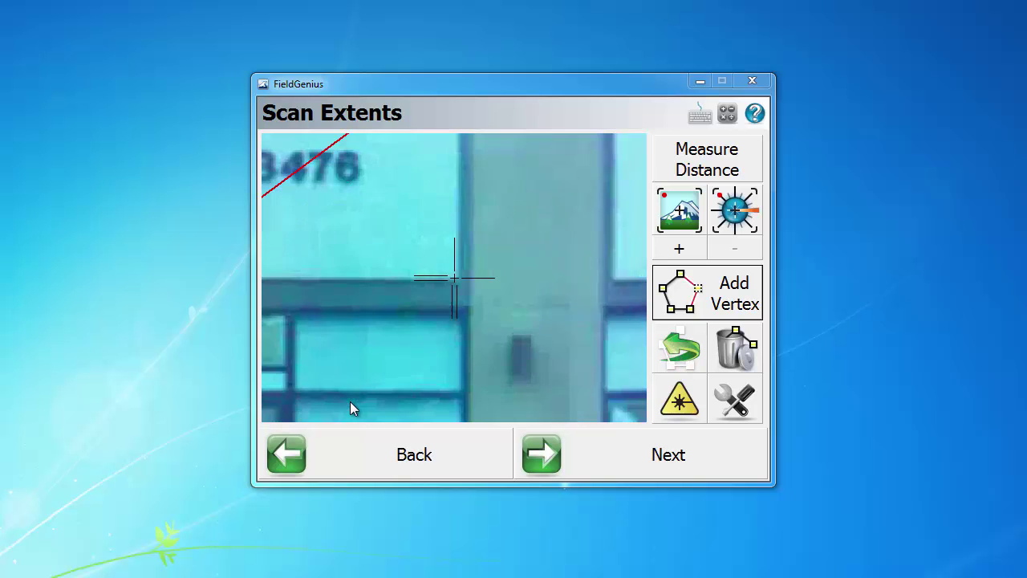
click(699, 295)
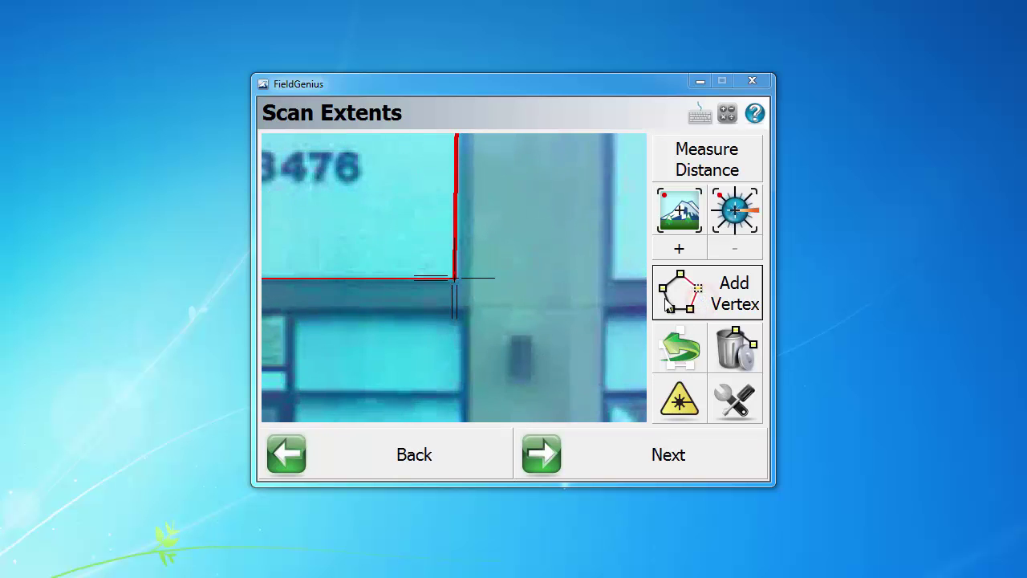
click(334, 210)
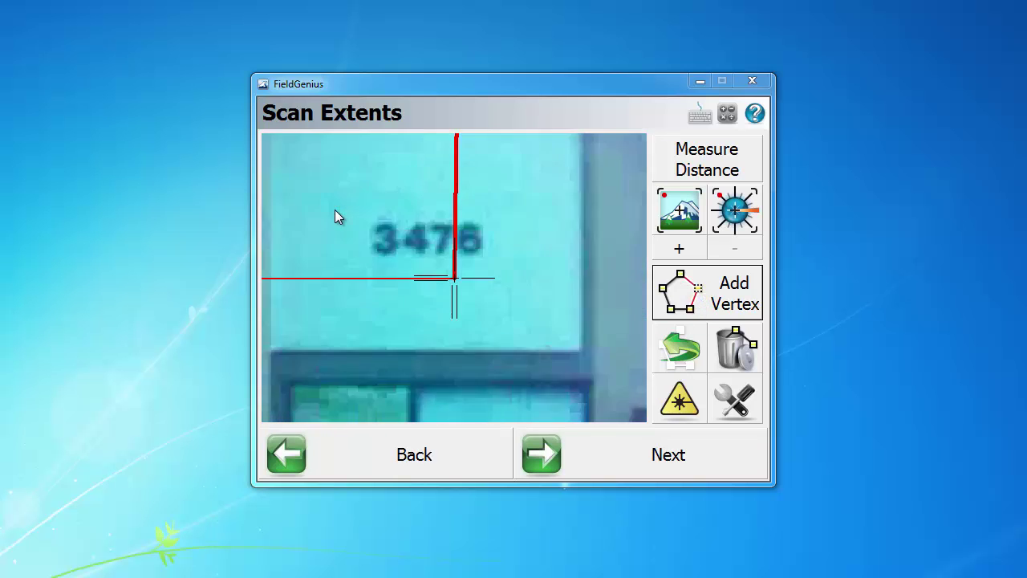
click(436, 256)
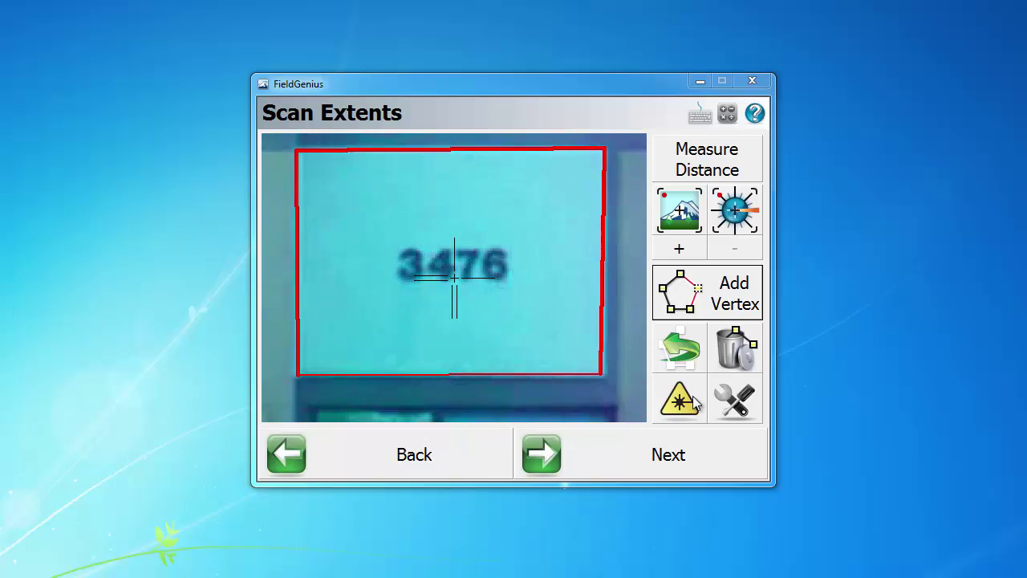
Review the camera's focus options and return to the scan extents.
click(735, 401)
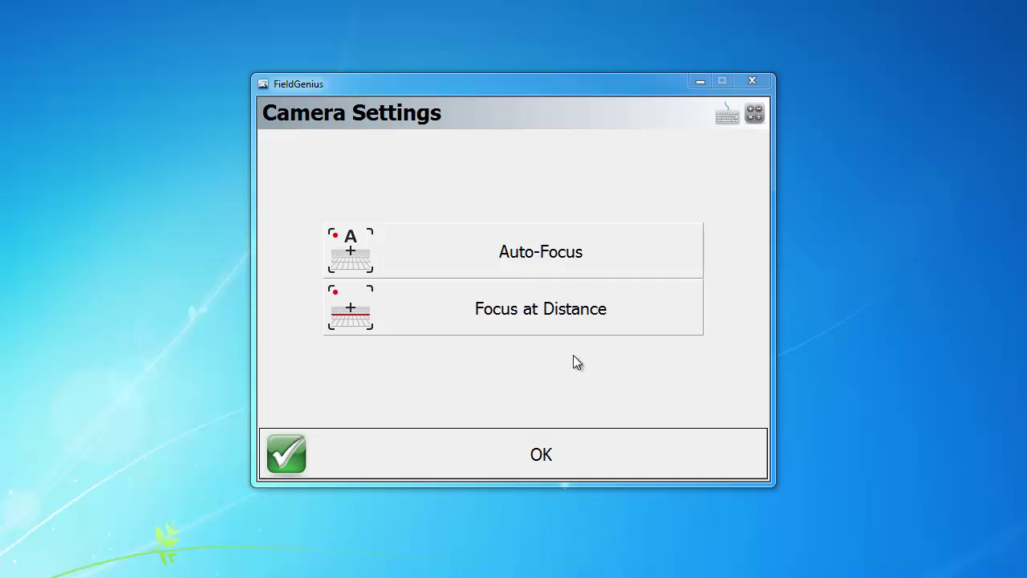
click(603, 455)
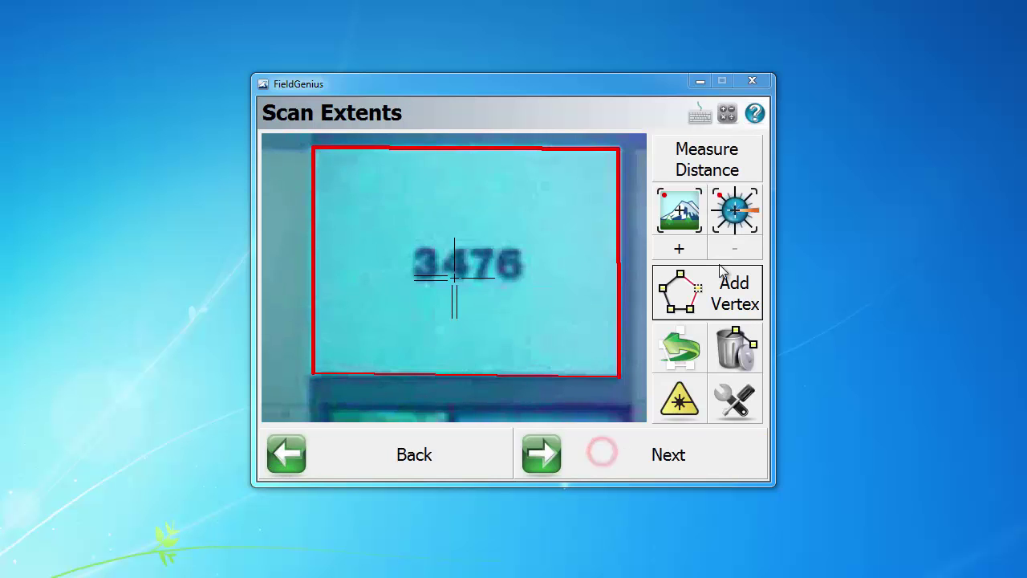
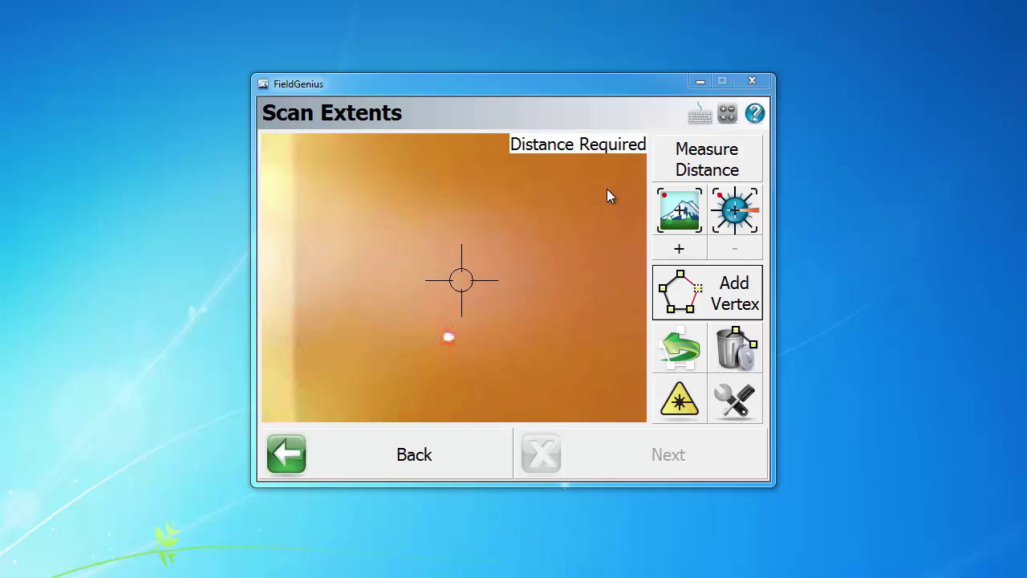
Measure the distance to the nearby orange surface, re-aim slightly up and to the right, and measure again.
click(708, 165)
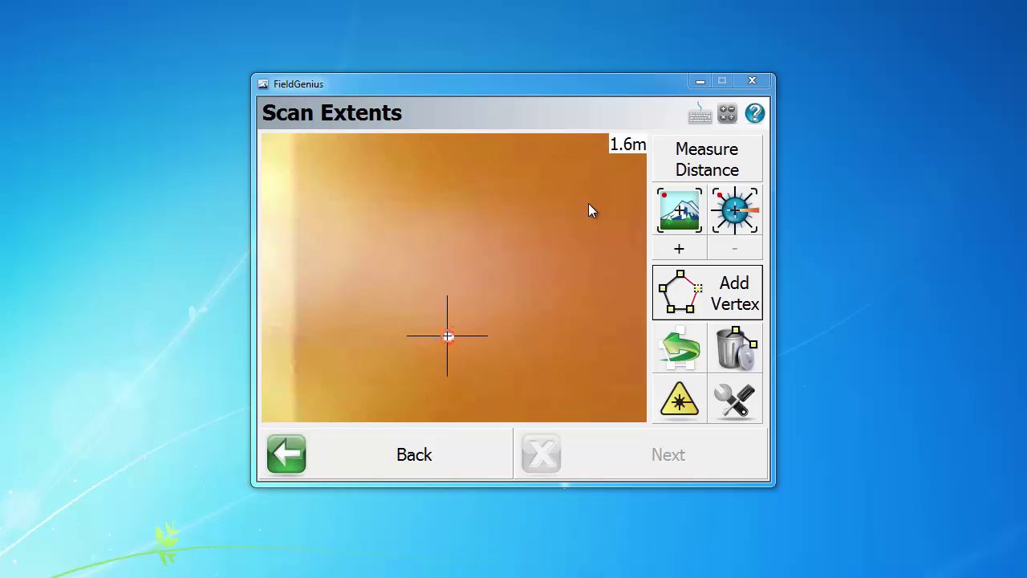
click(520, 238)
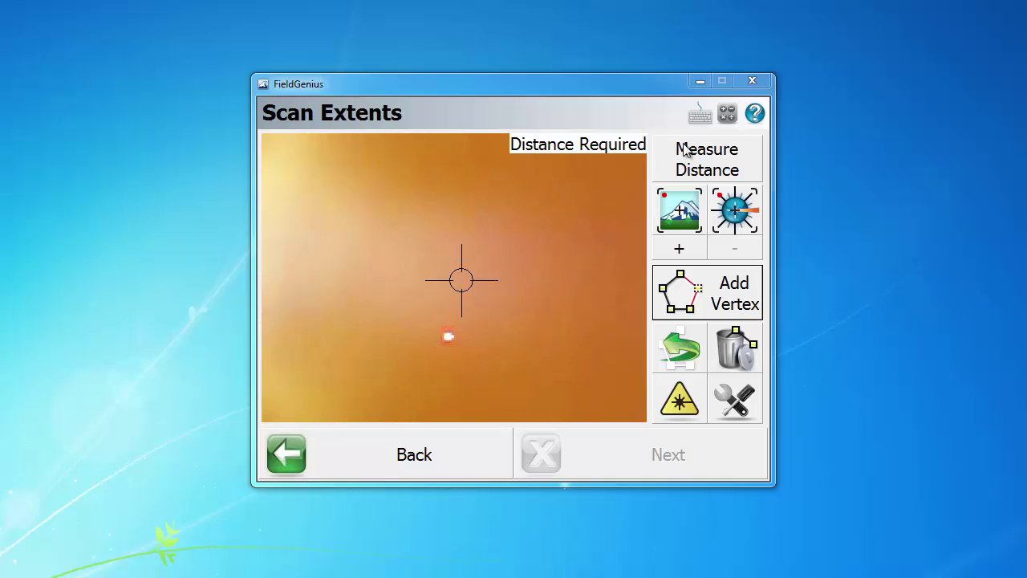
click(713, 167)
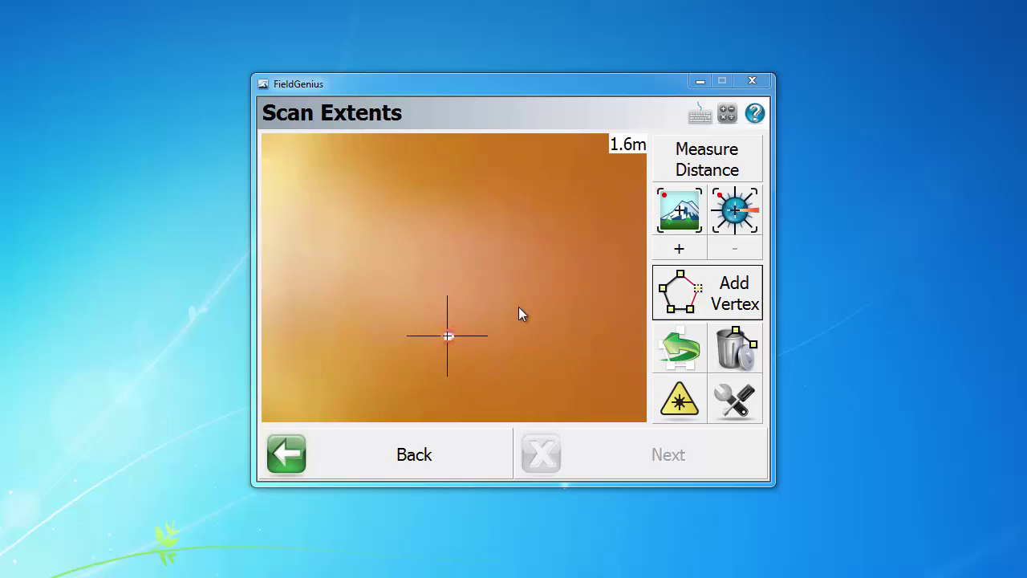
Turn the instrument to the wall just left of the fan, measure the distance, and add the first polygon vertex there.
click(289, 324)
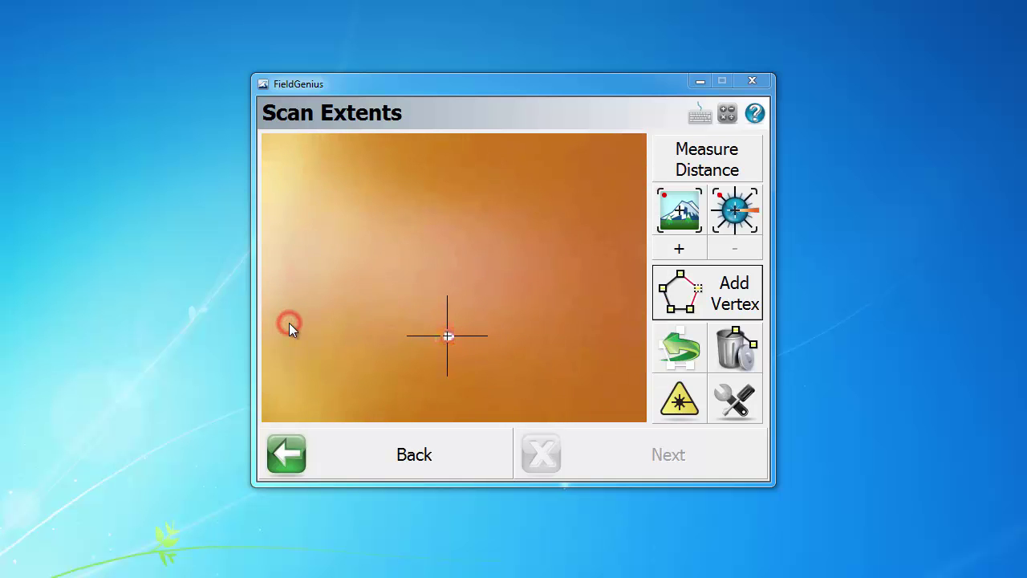
click(289, 323)
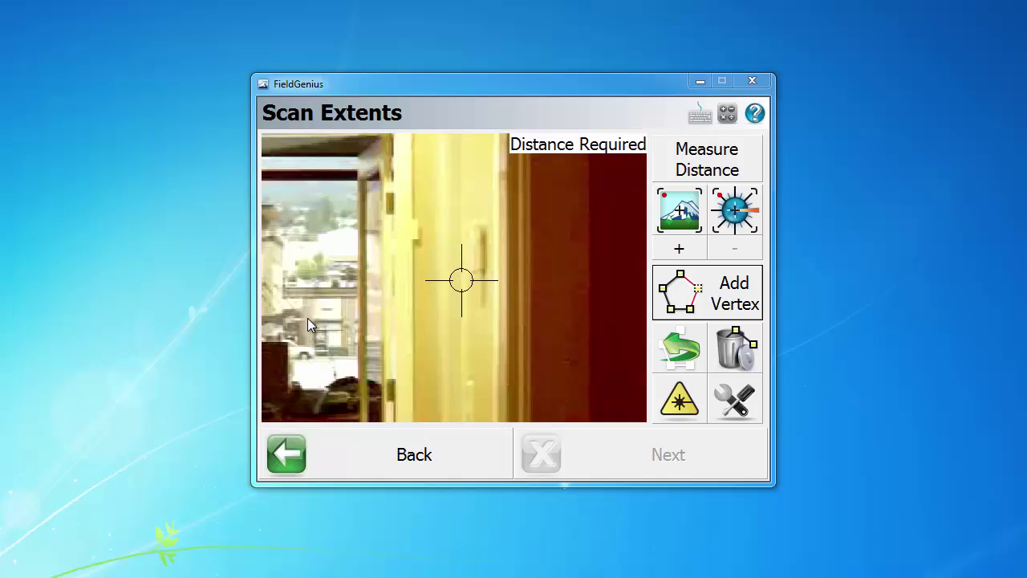
click(296, 387)
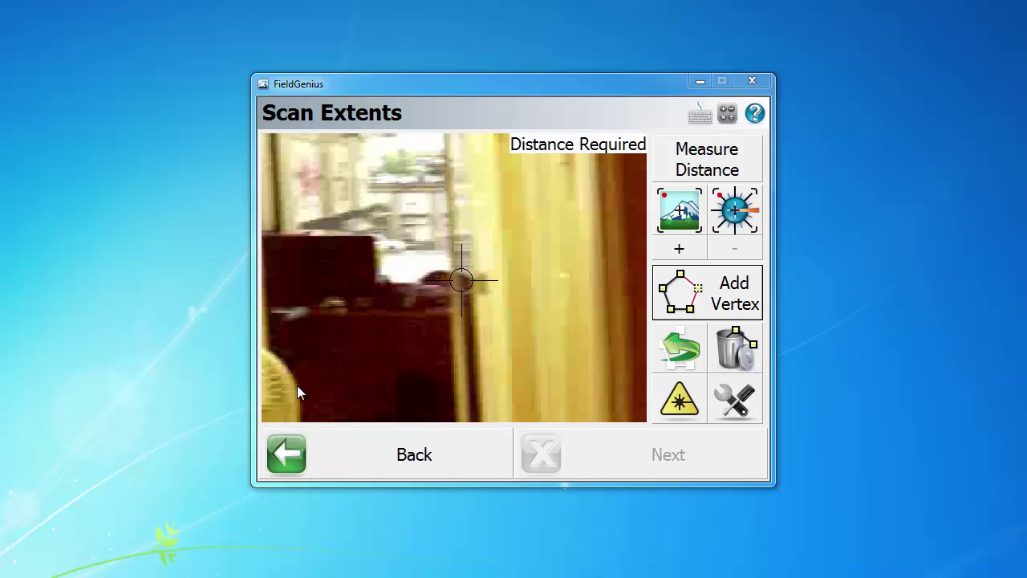
click(299, 385)
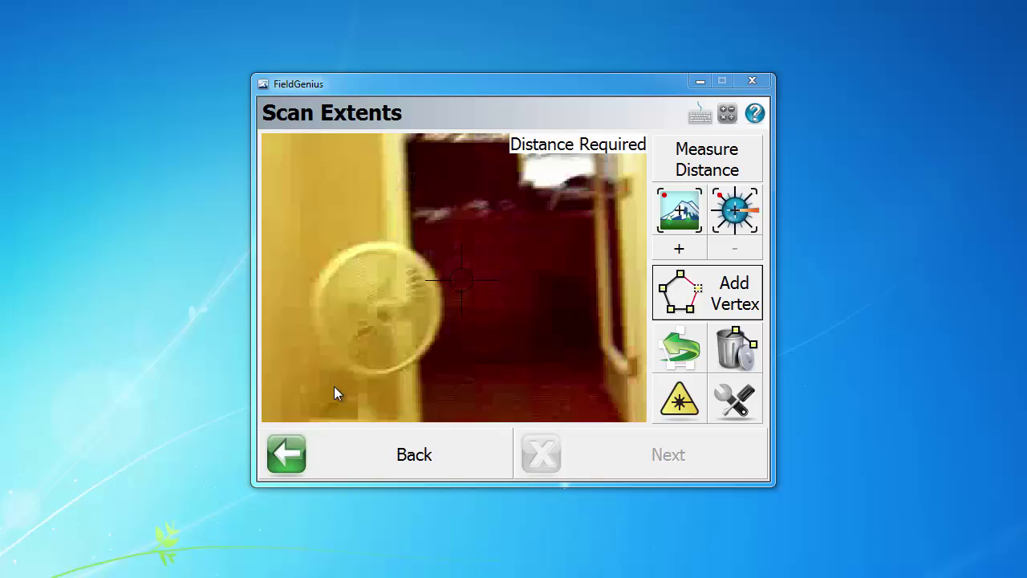
click(393, 285)
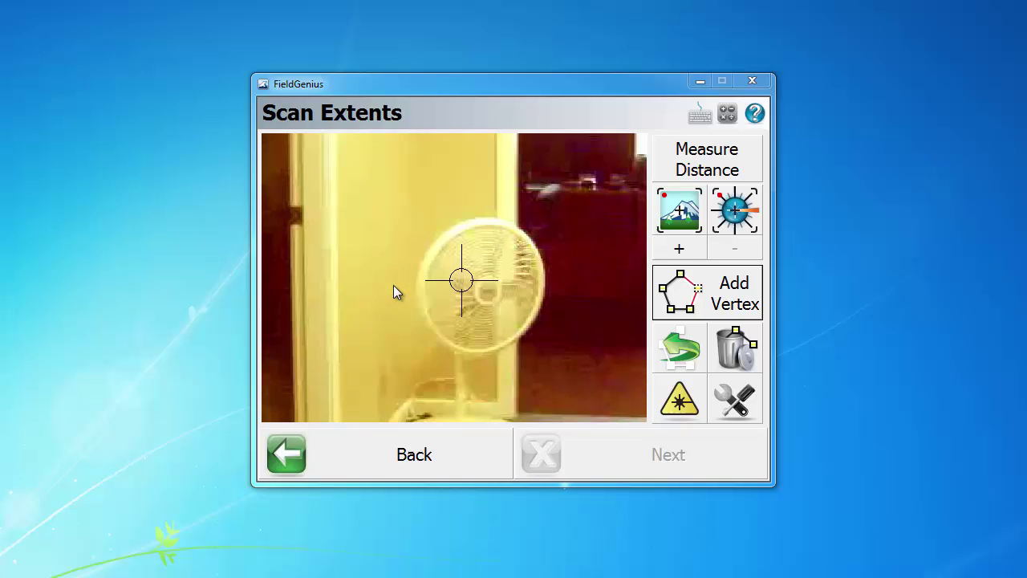
click(707, 168)
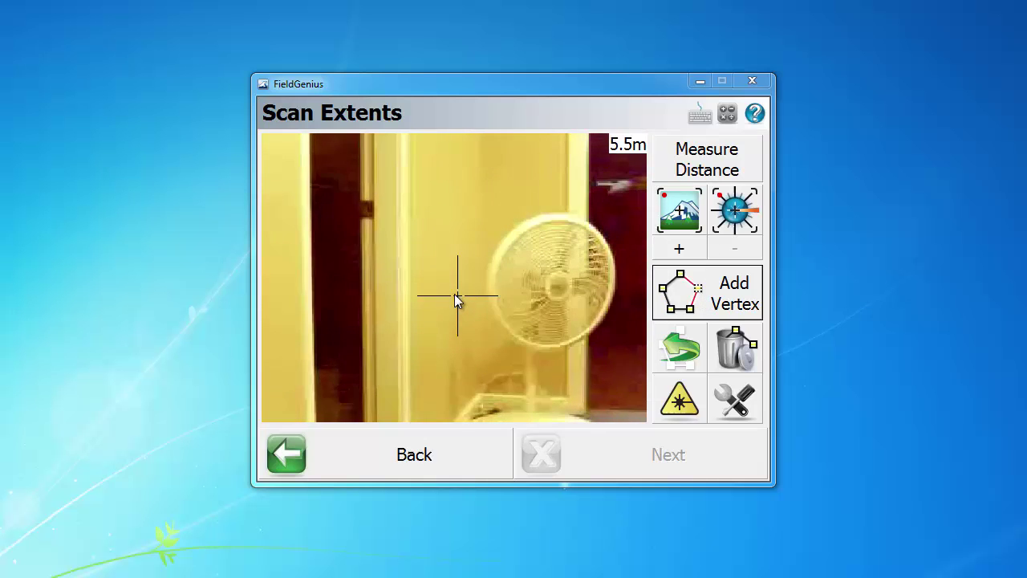
click(726, 300)
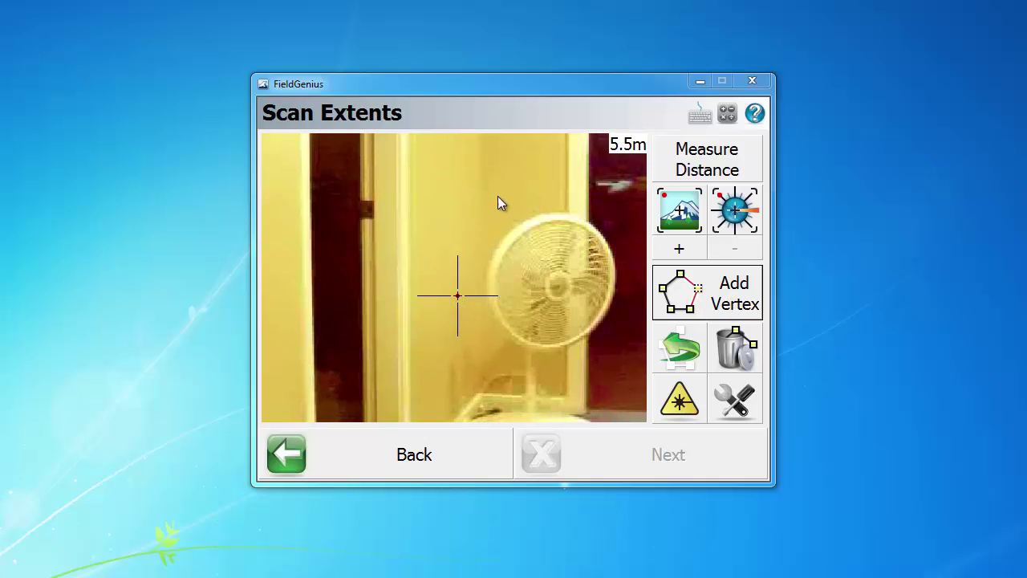
Aim at the wall above the fan, measure the distance, and add the second polygon vertex.
click(515, 178)
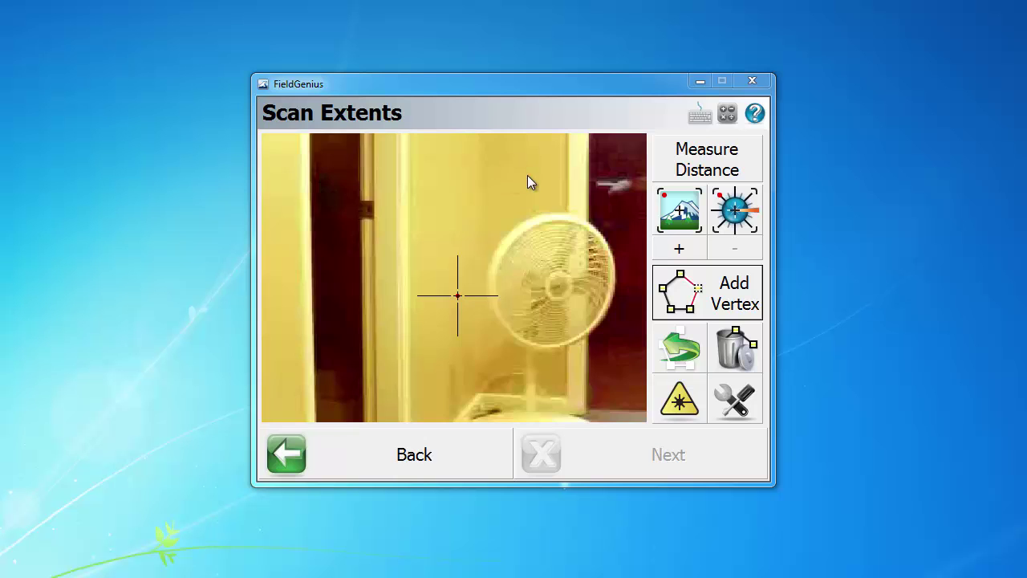
click(705, 166)
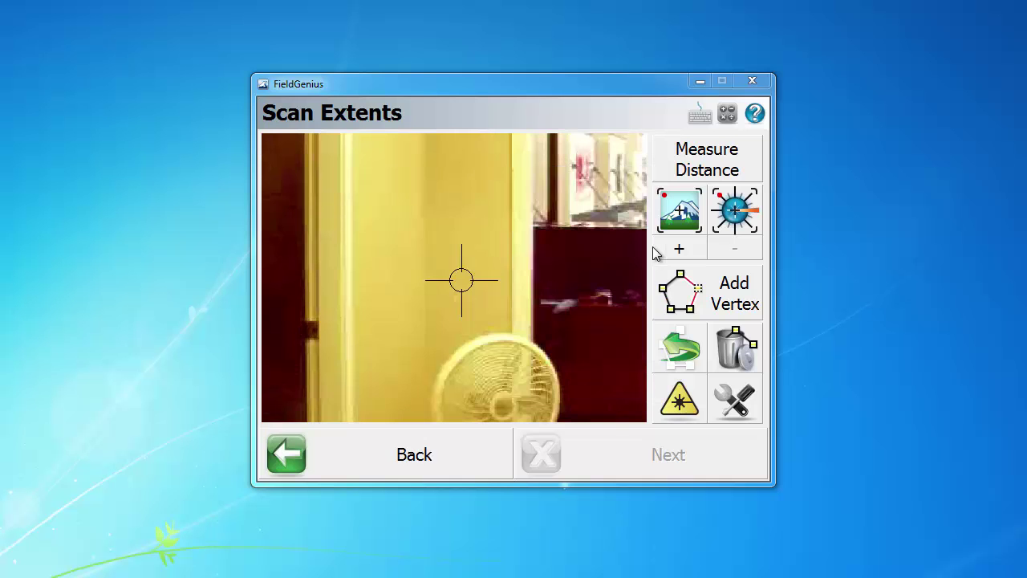
click(730, 302)
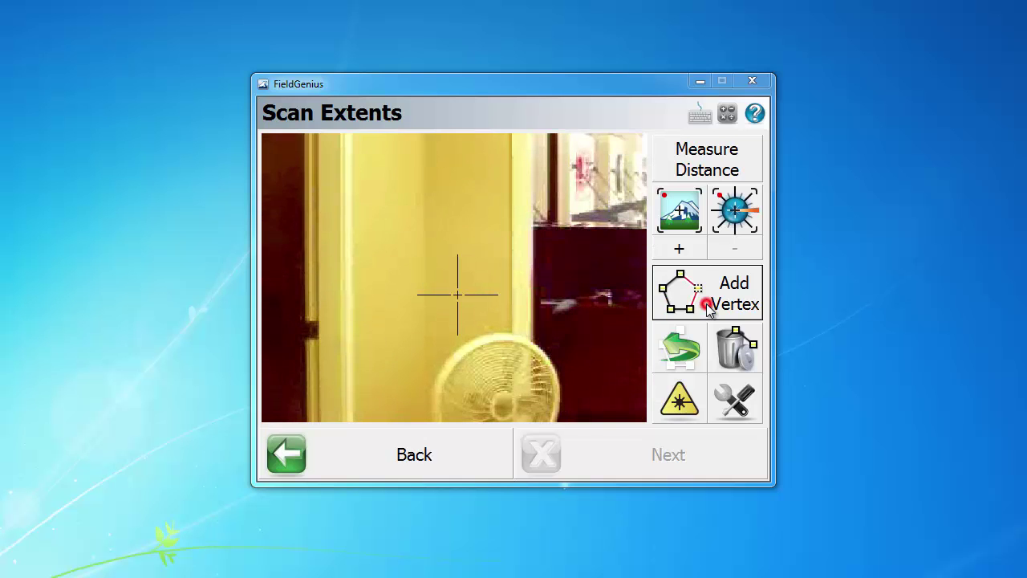
Aim into the dark doorway right of the fan, measure the distance, and add the third polygon vertex.
click(608, 314)
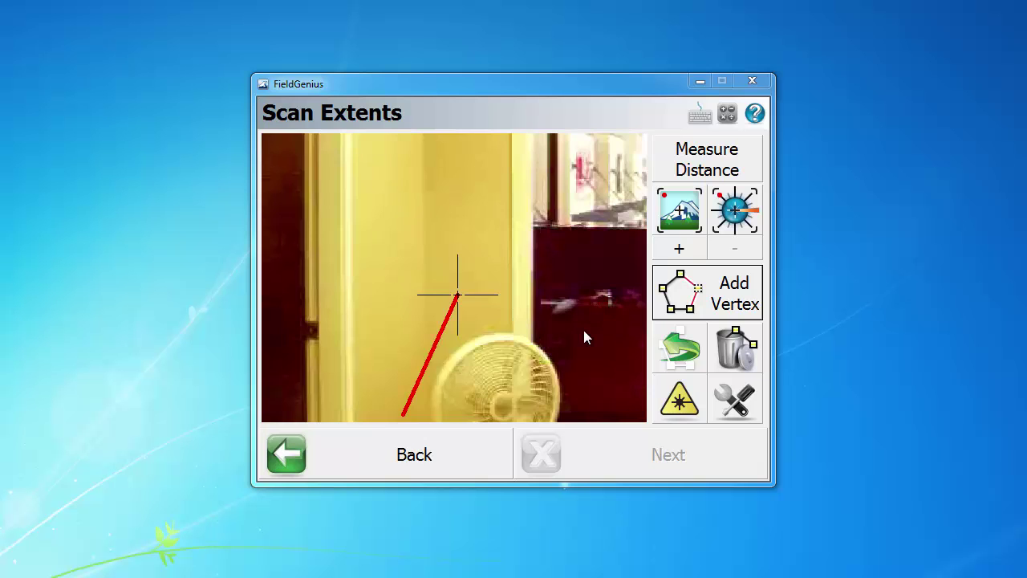
click(709, 170)
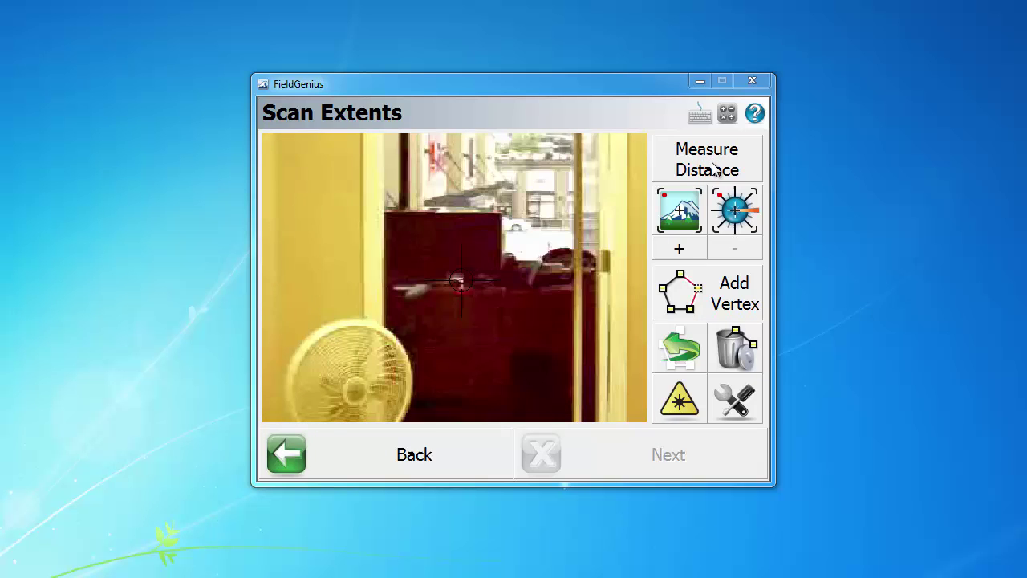
click(710, 299)
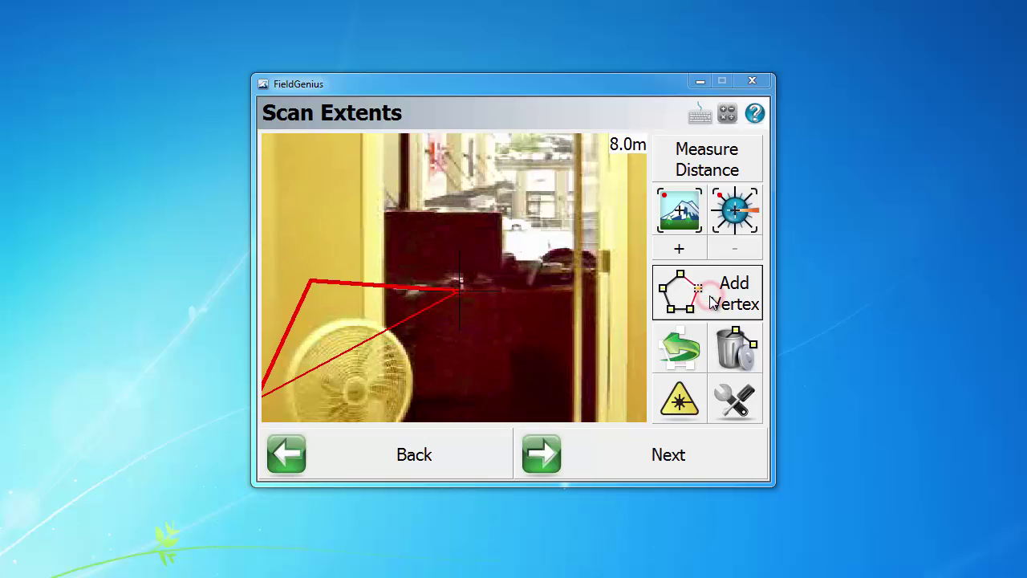
Aim at the floor below and right of the fan's base, measure the distance, and add the fourth polygon vertex.
click(452, 410)
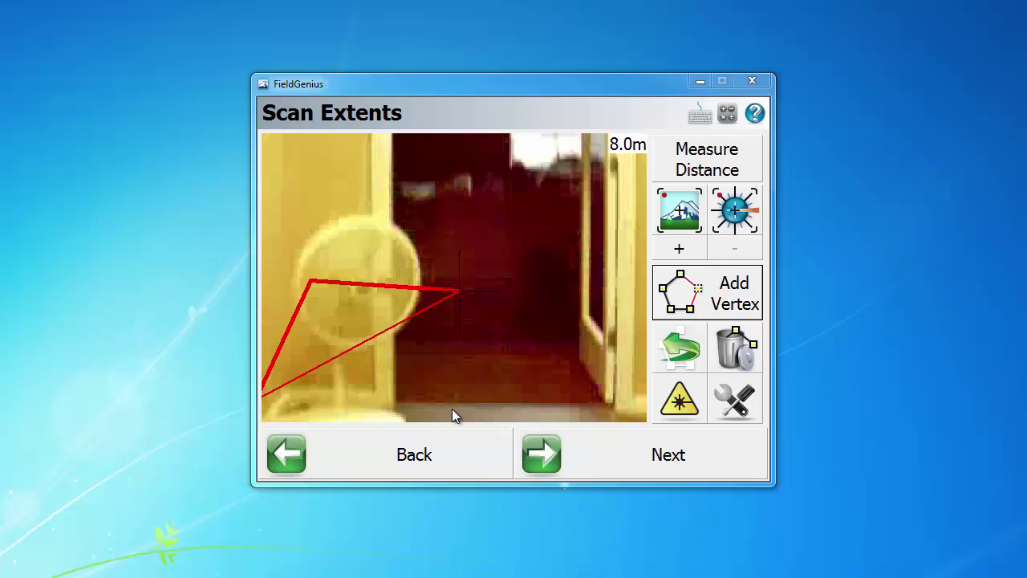
click(451, 407)
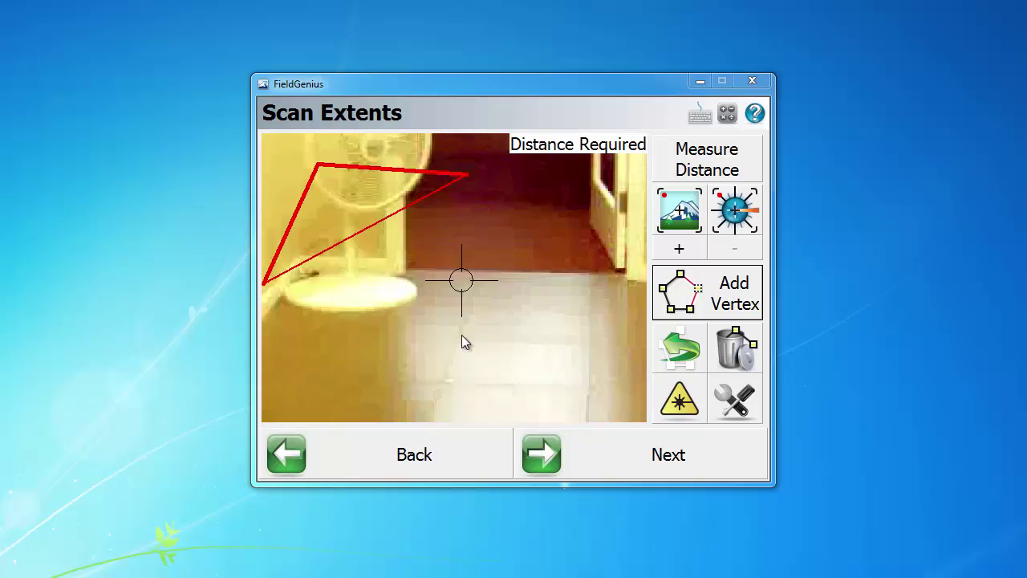
click(460, 328)
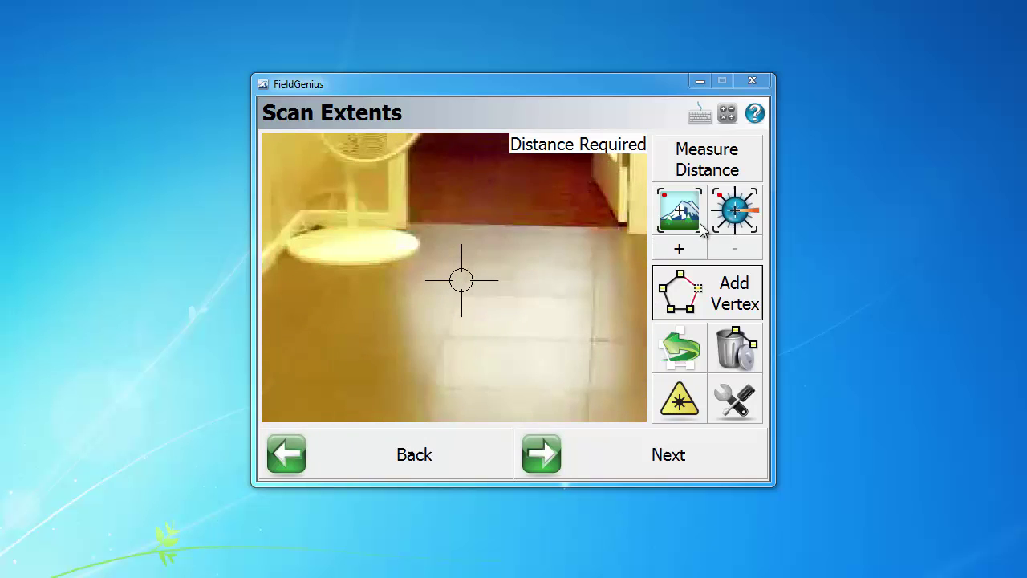
click(712, 168)
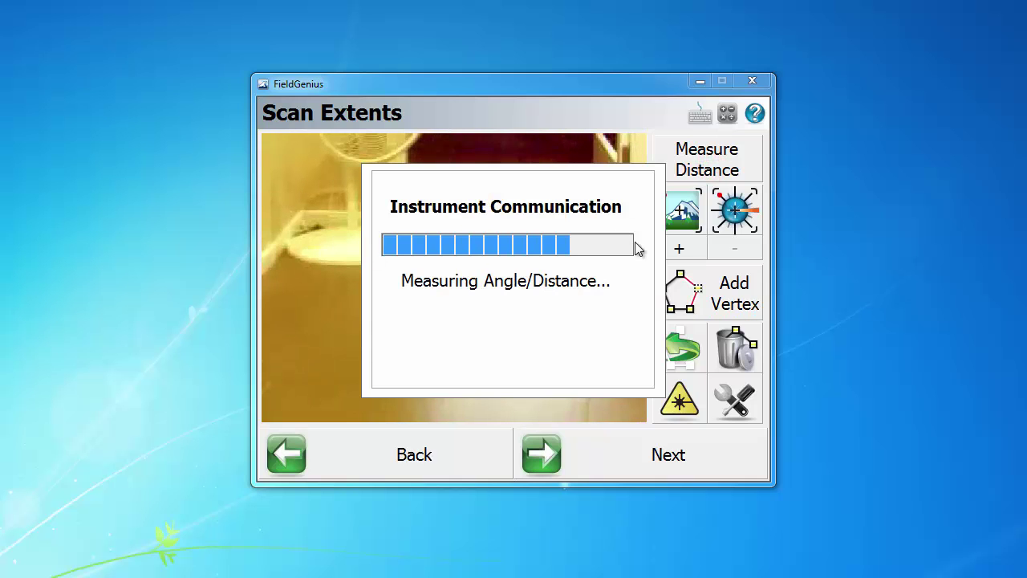
click(684, 294)
Measure and add the fifth polygon vertex near the baseboard left of the fan's base, and re-centre the camera on the fan.
click(274, 274)
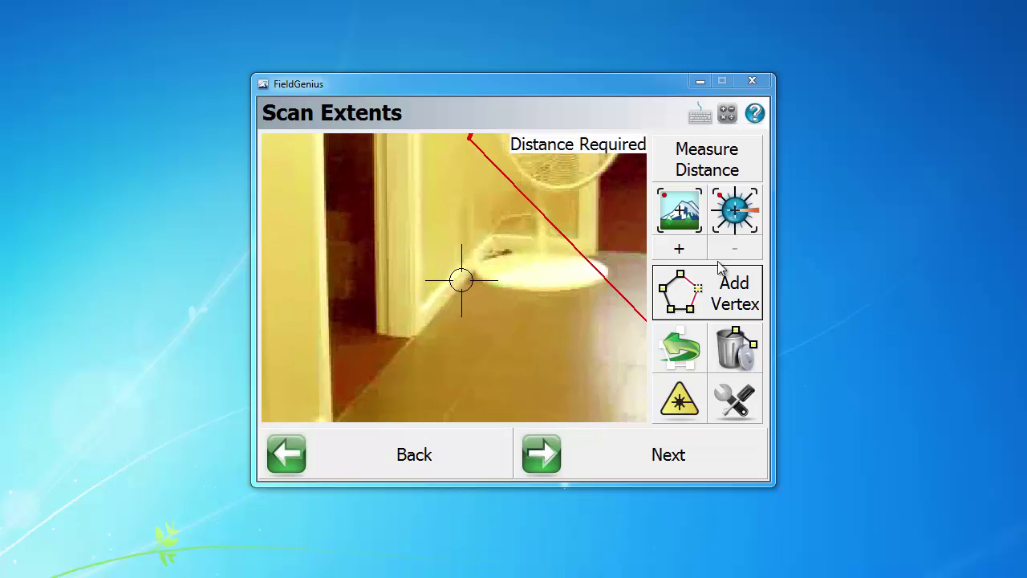
click(706, 166)
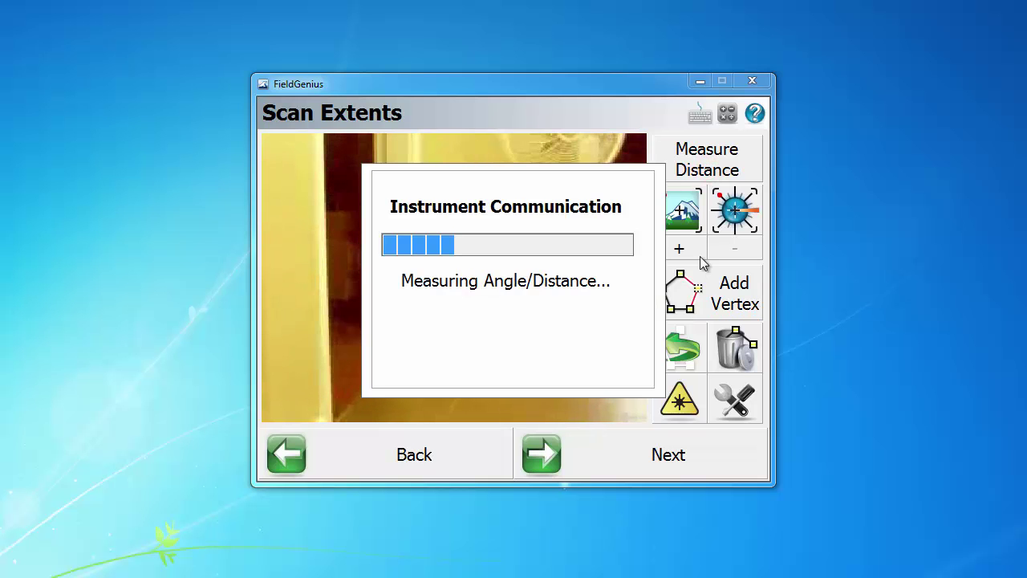
click(705, 307)
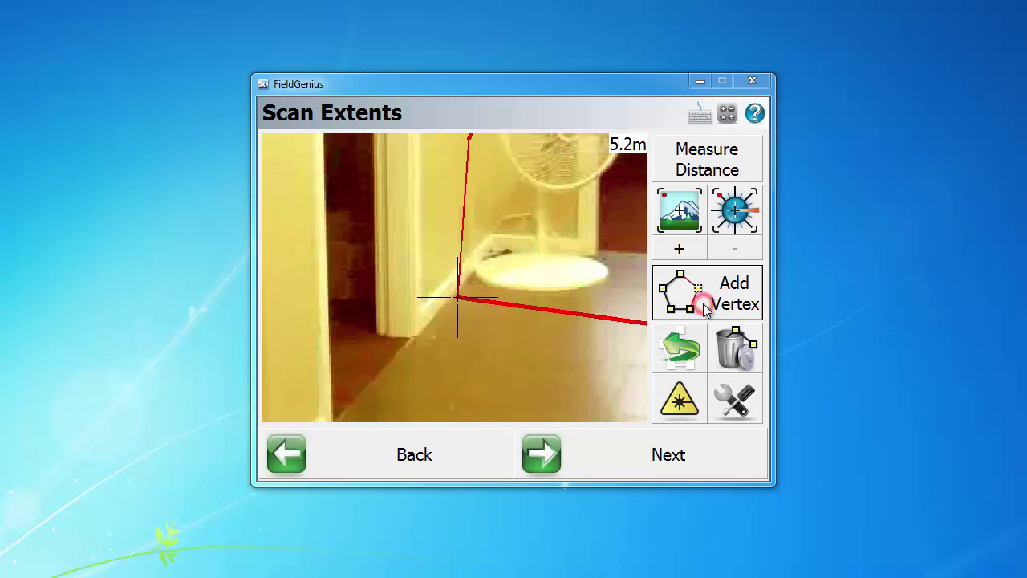
click(573, 166)
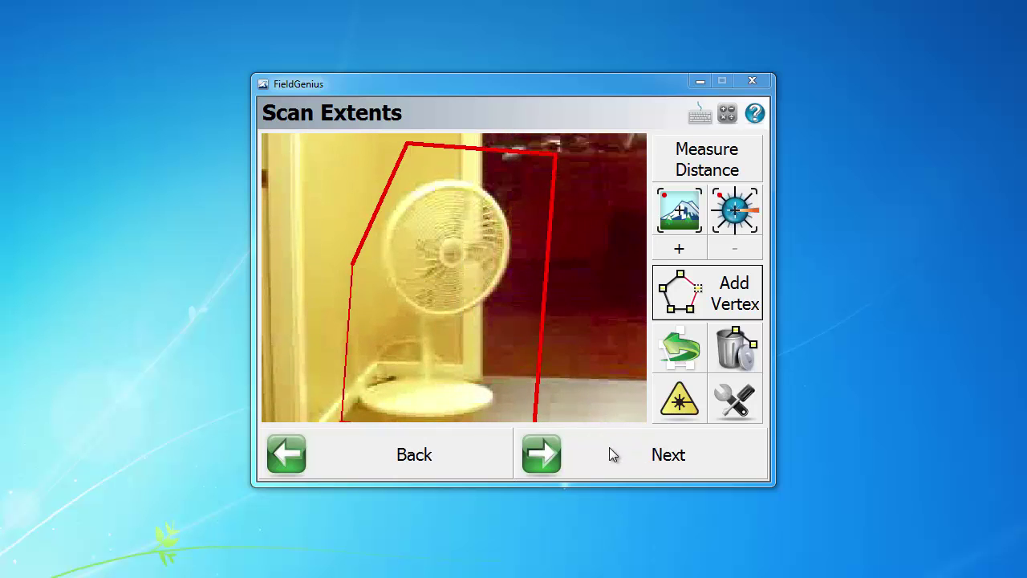
Run the scan of the fan polygon, and finish with the scan file transferred to the project folder and HeXML file VideoScan_Scan.xml created.
click(639, 460)
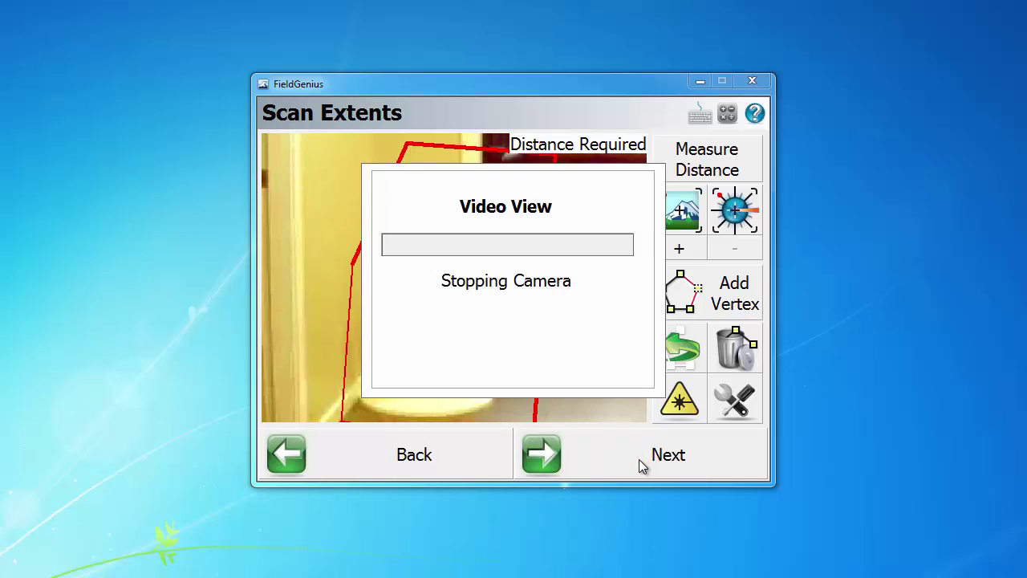
click(372, 189)
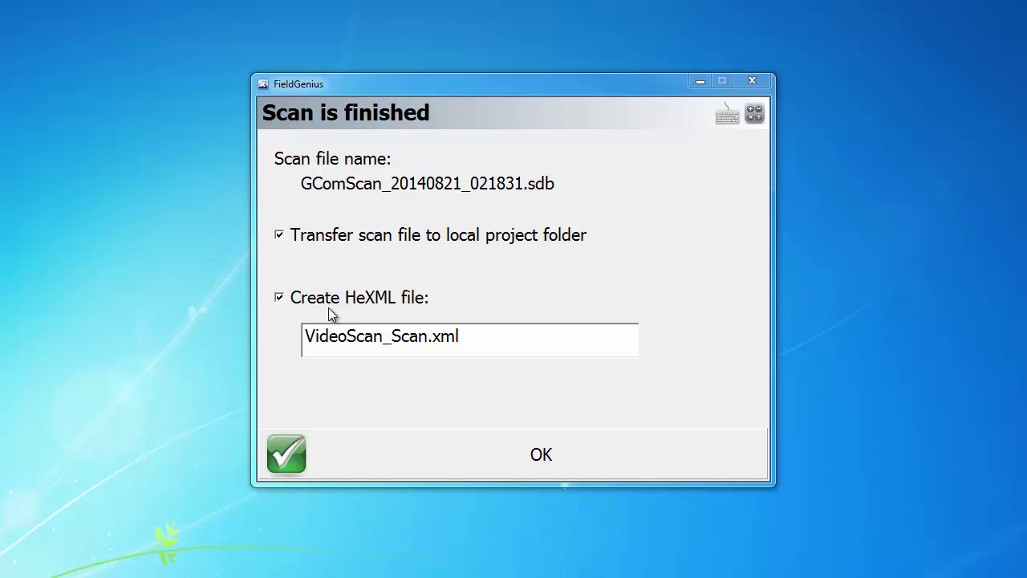
click(528, 462)
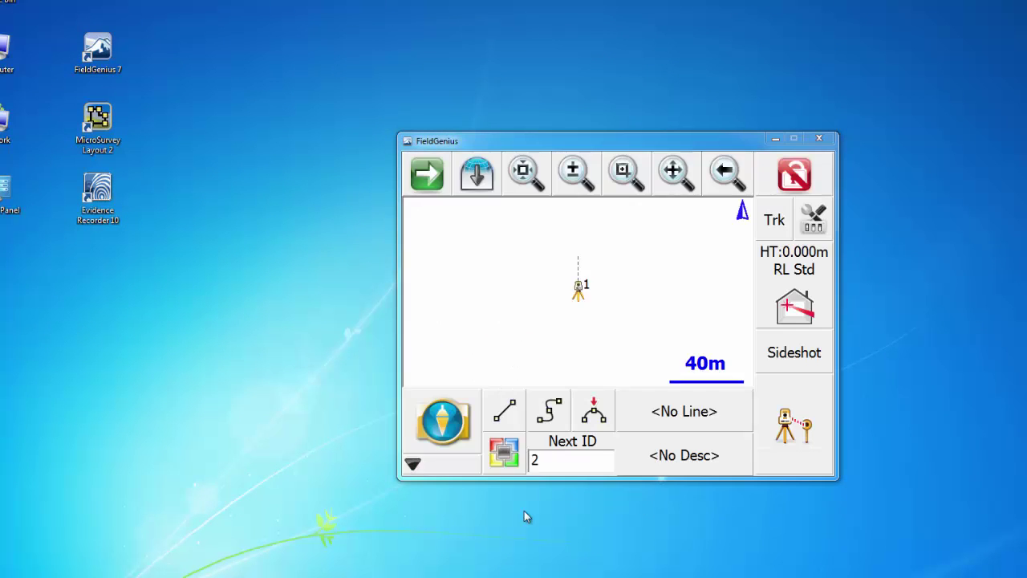
Switch to the VideoScan project folder in Windows Explorer, locate VideoScan_Scan.xml and open the Scans folder.
click(192, 561)
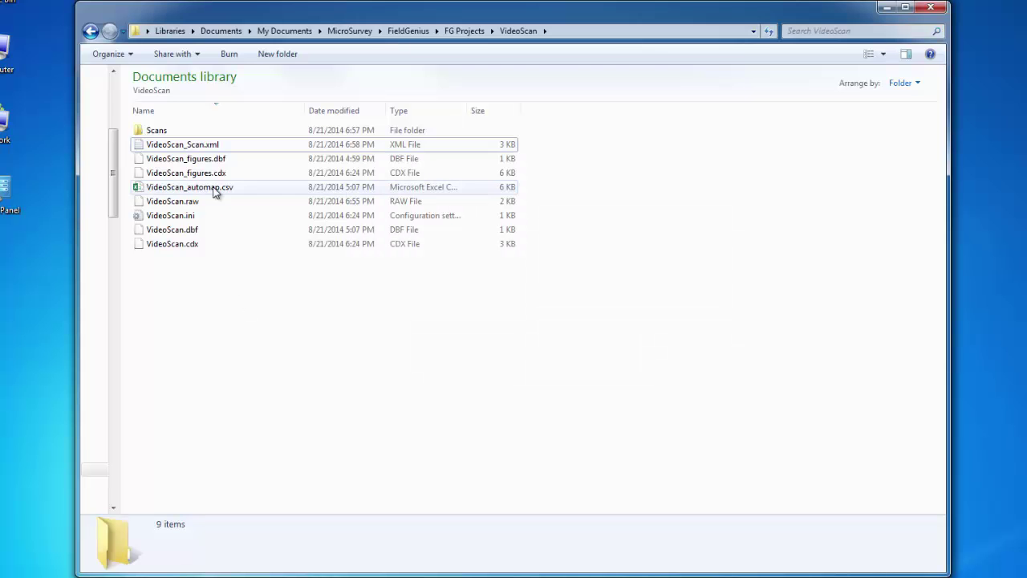
click(218, 151)
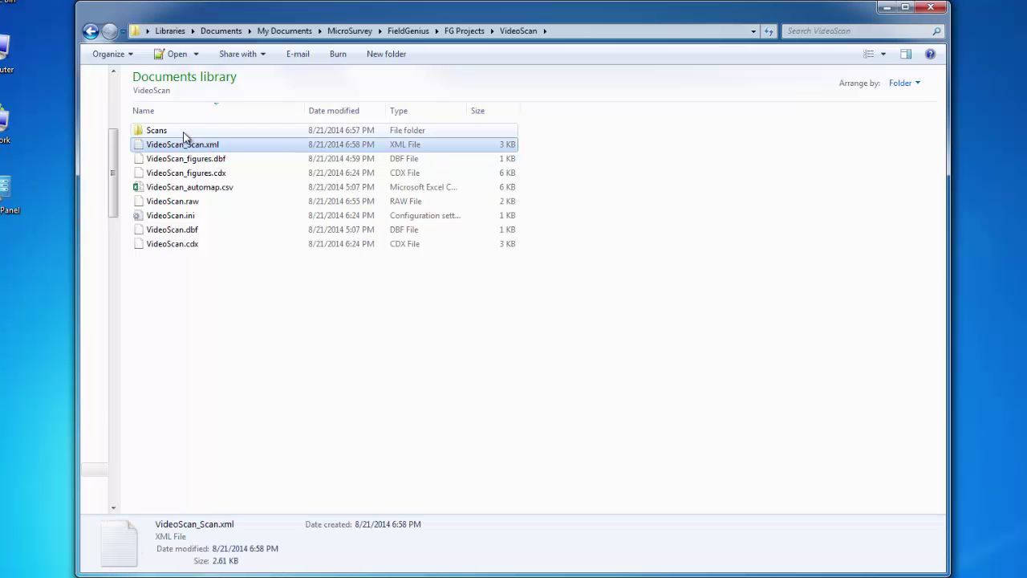
double_click(195, 132)
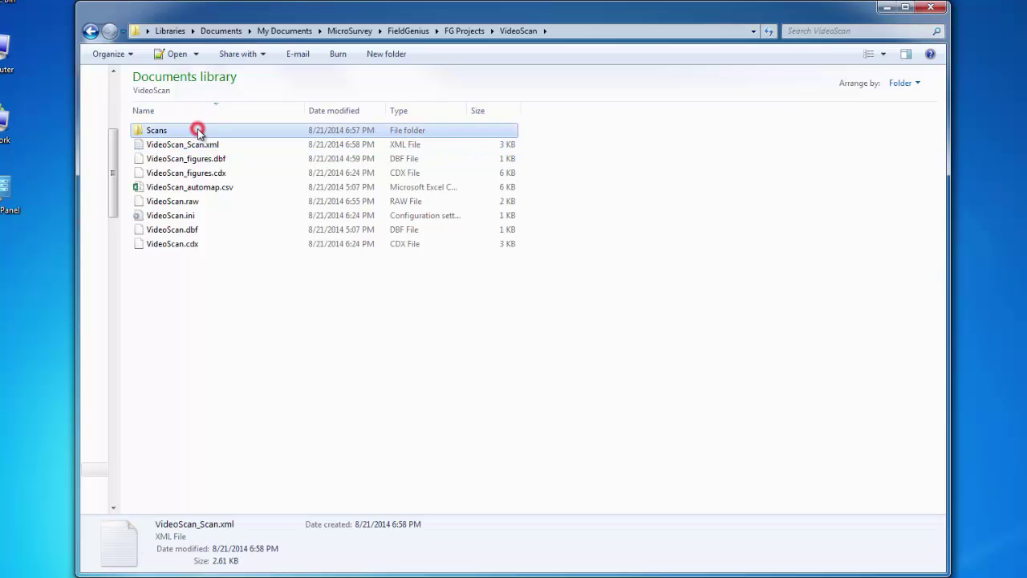